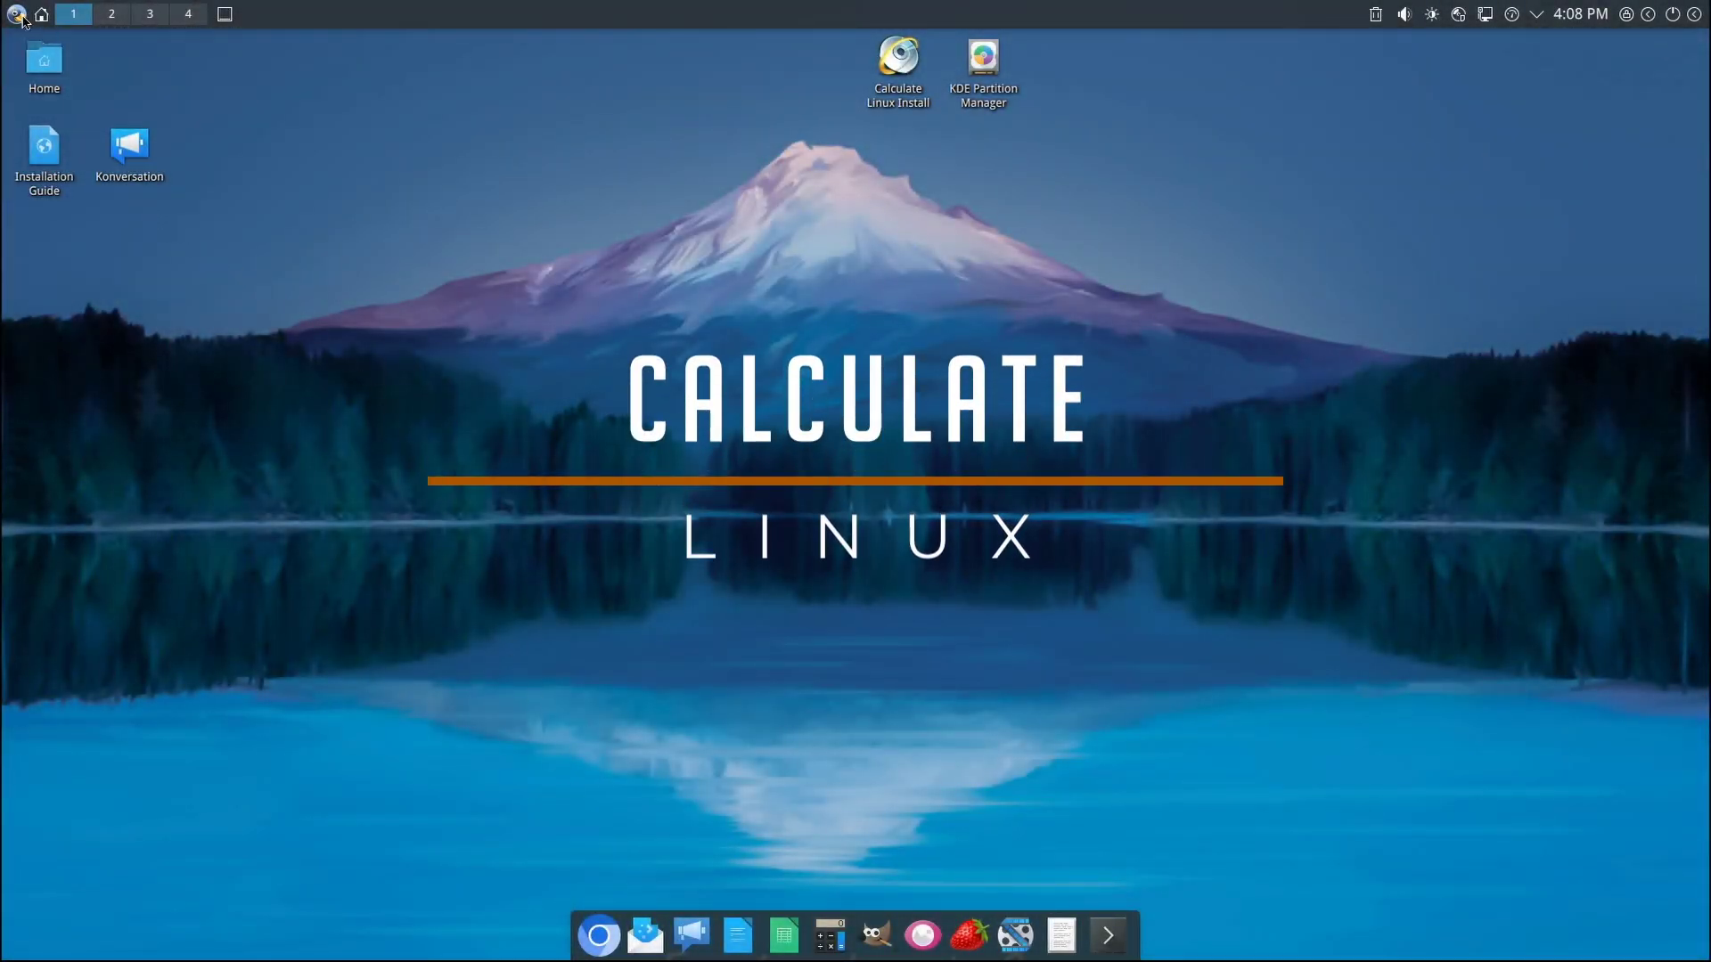
- View the About this System page in System Settings with the window enlarged, then close it
click(18, 15)
mouse_move(74, 251)
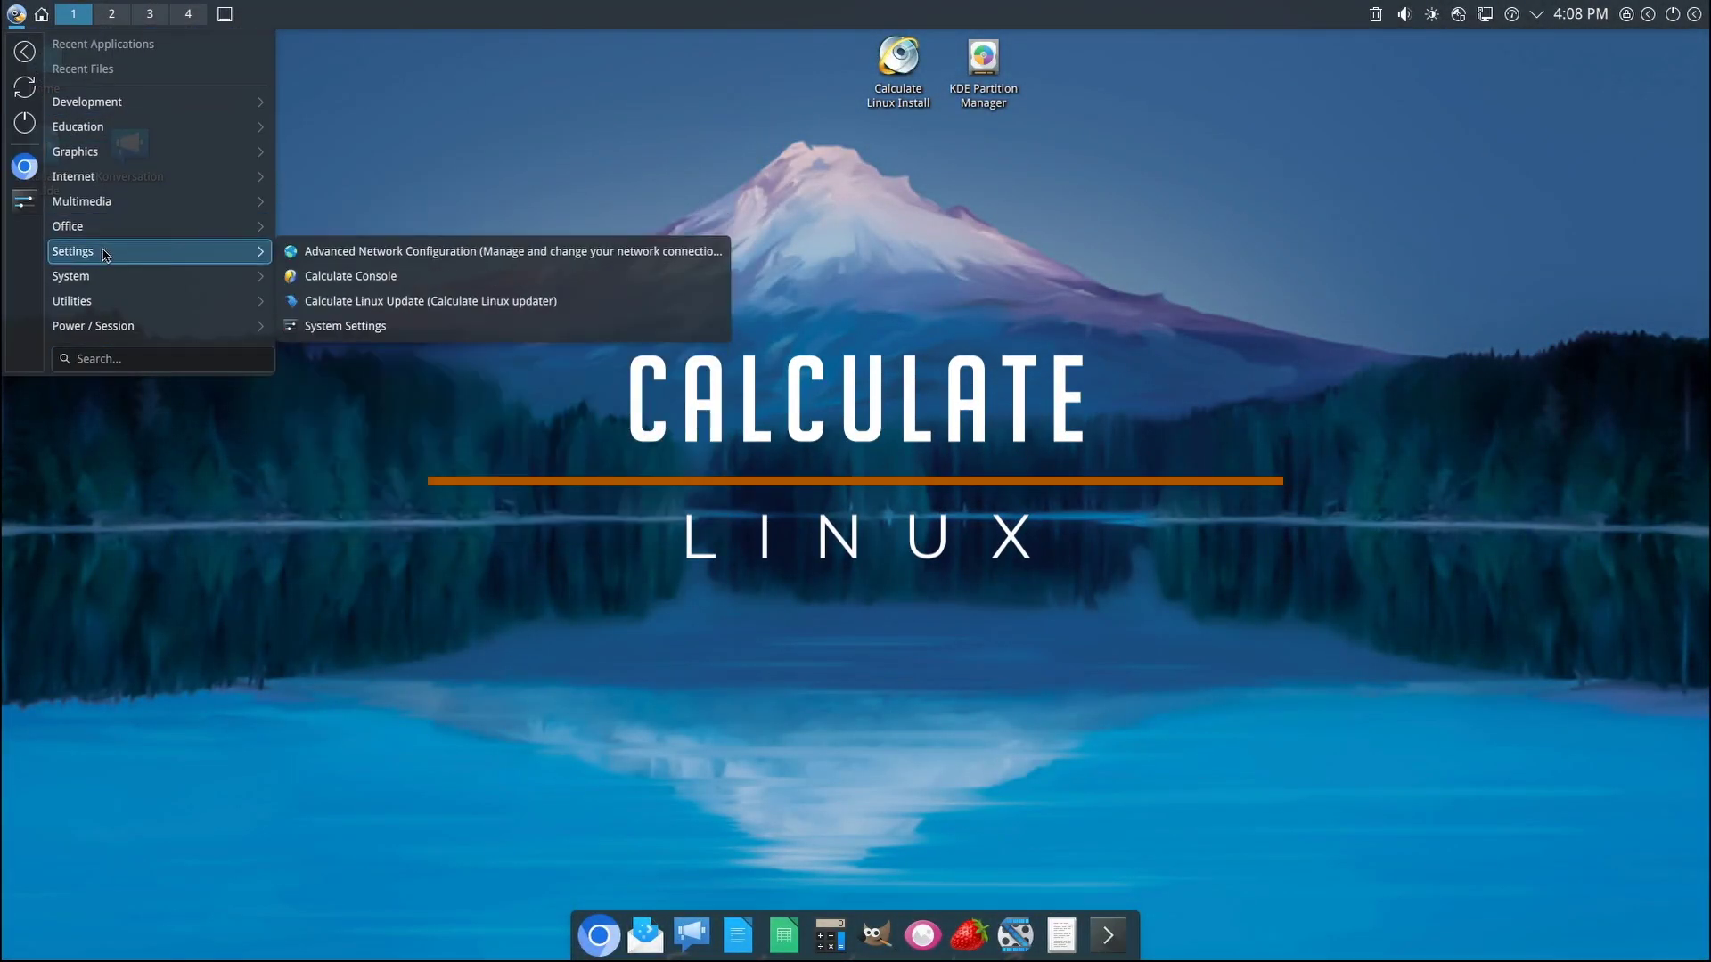
click(24, 197)
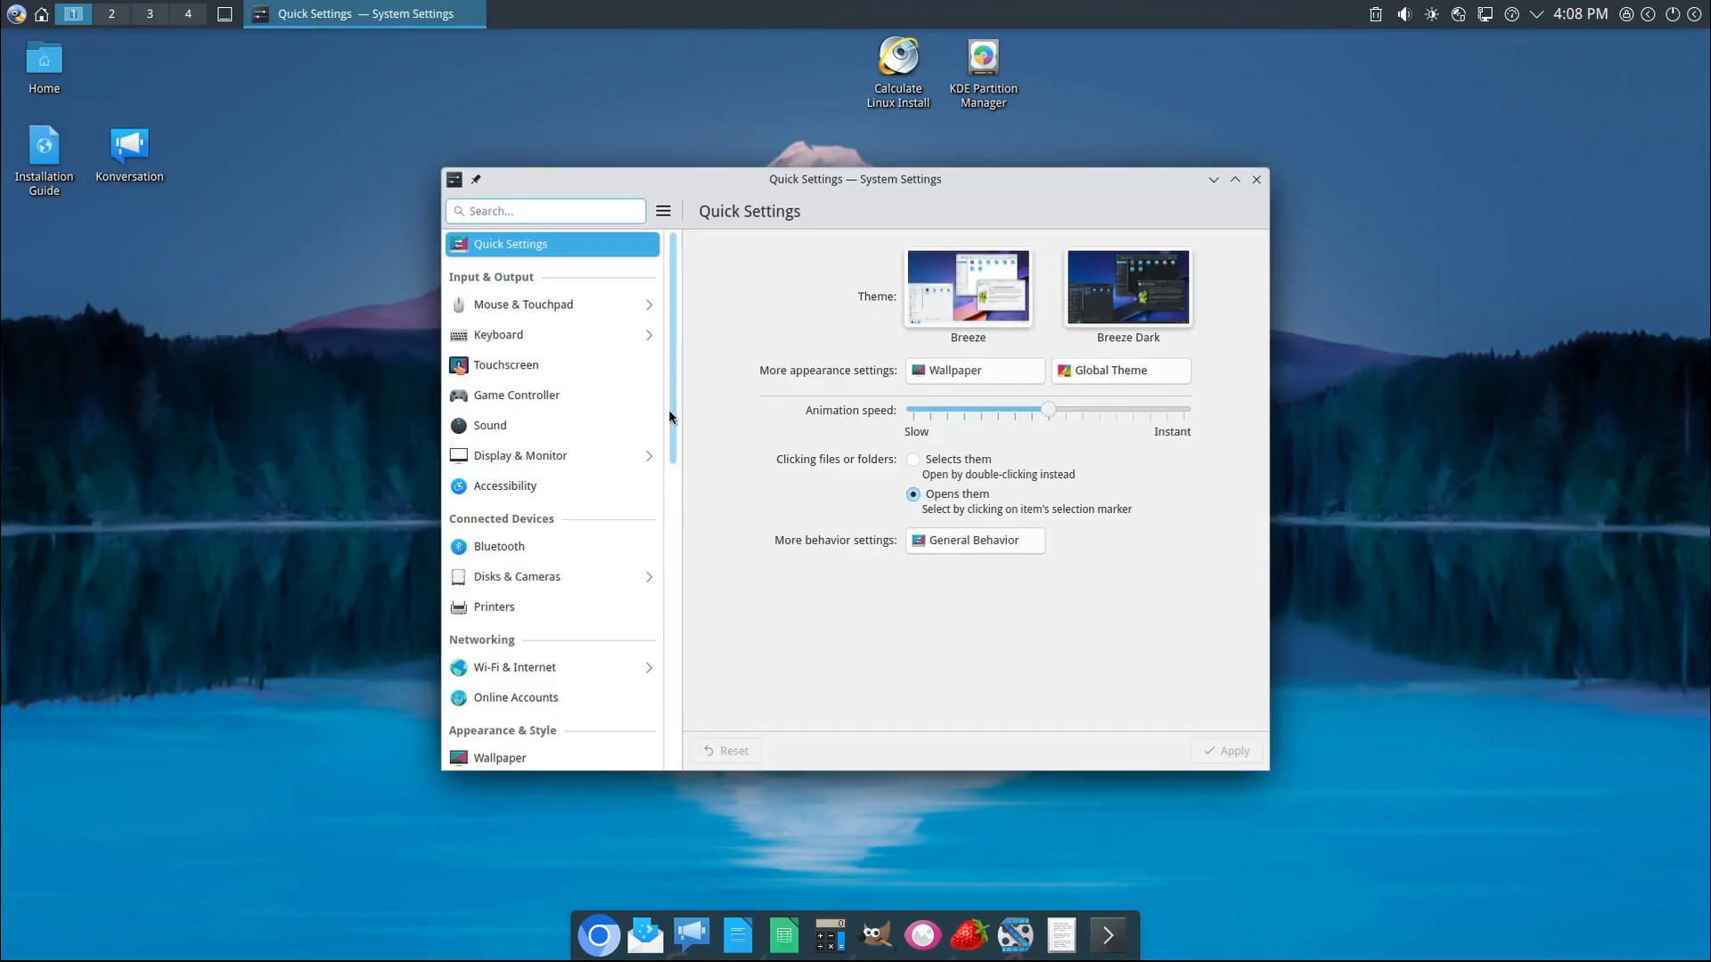
drag(668, 409, 676, 741)
click(520, 618)
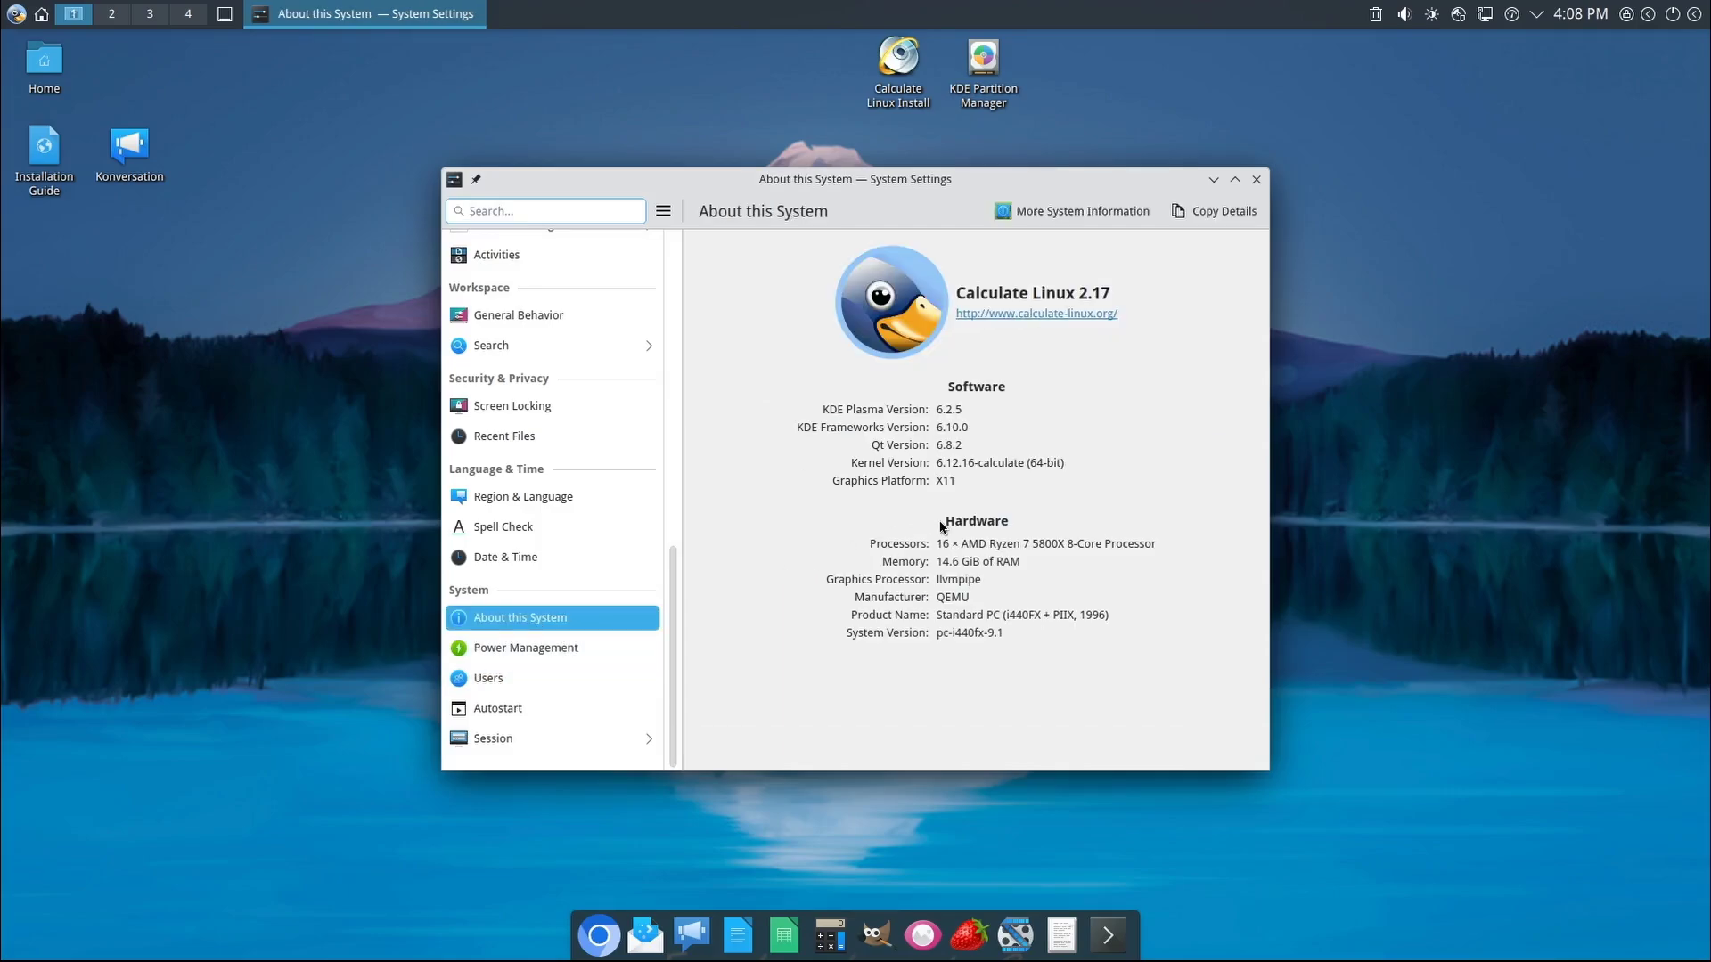
drag(1271, 769, 1524, 806)
drag(1045, 191, 931, 157)
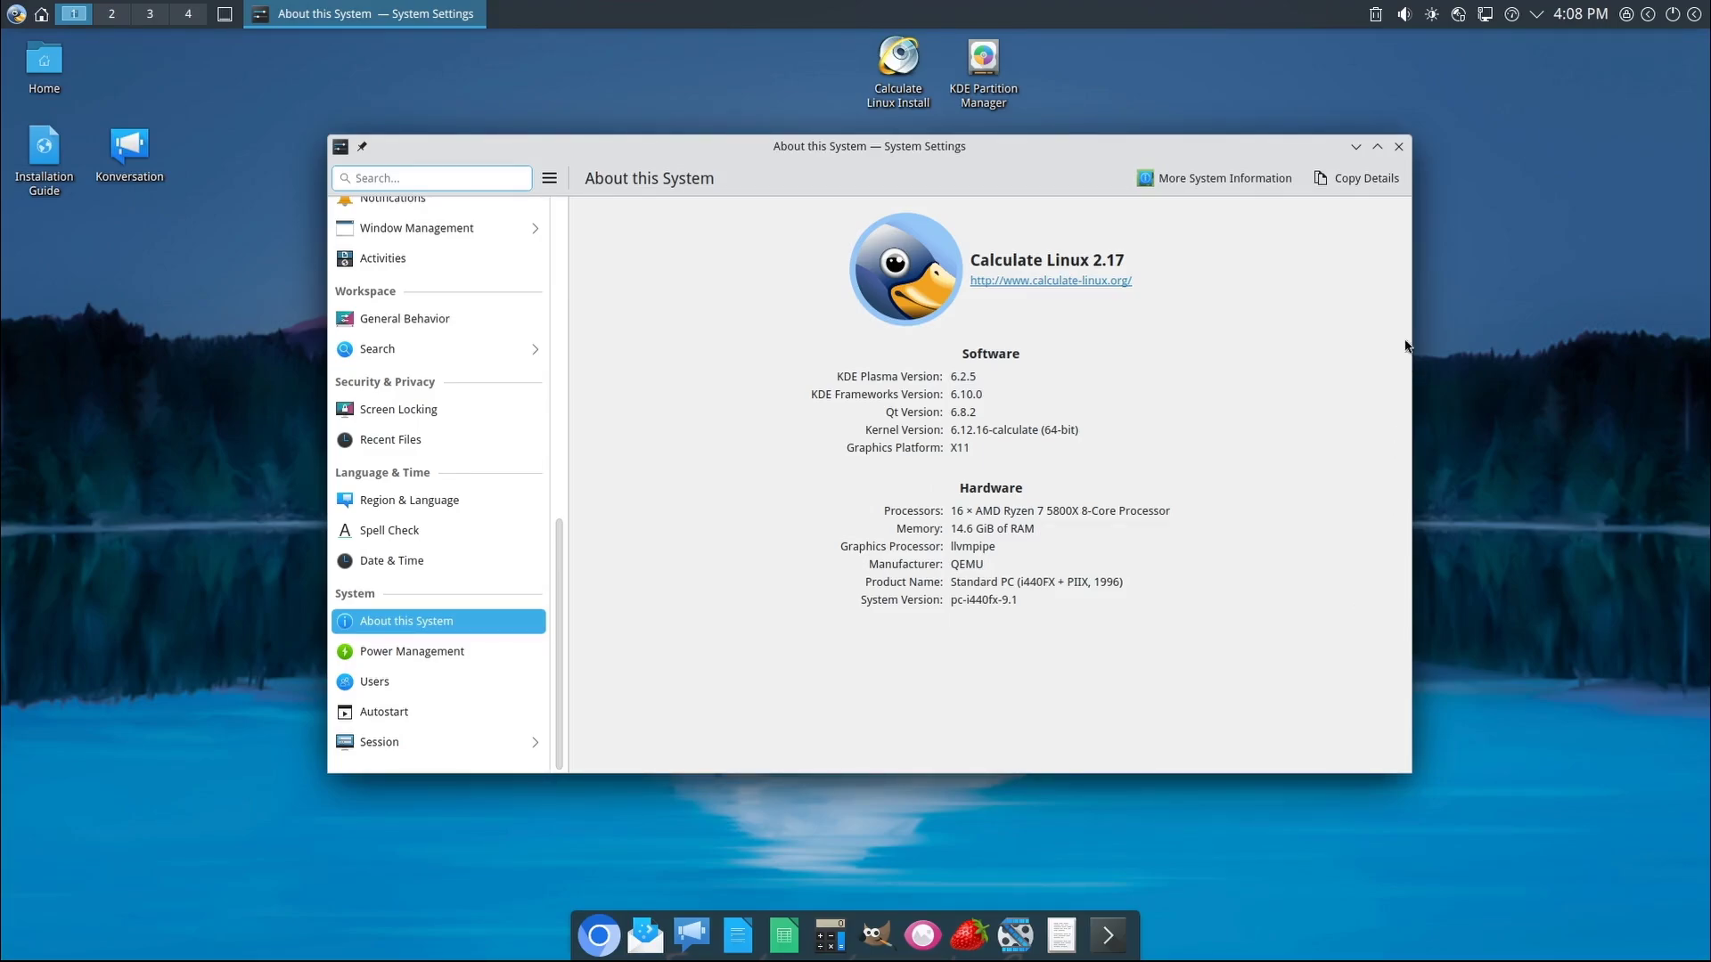
click(1398, 146)
- Show the Home folder in Dolphin with an enlarged window and much larger folder icons
double_click(43, 64)
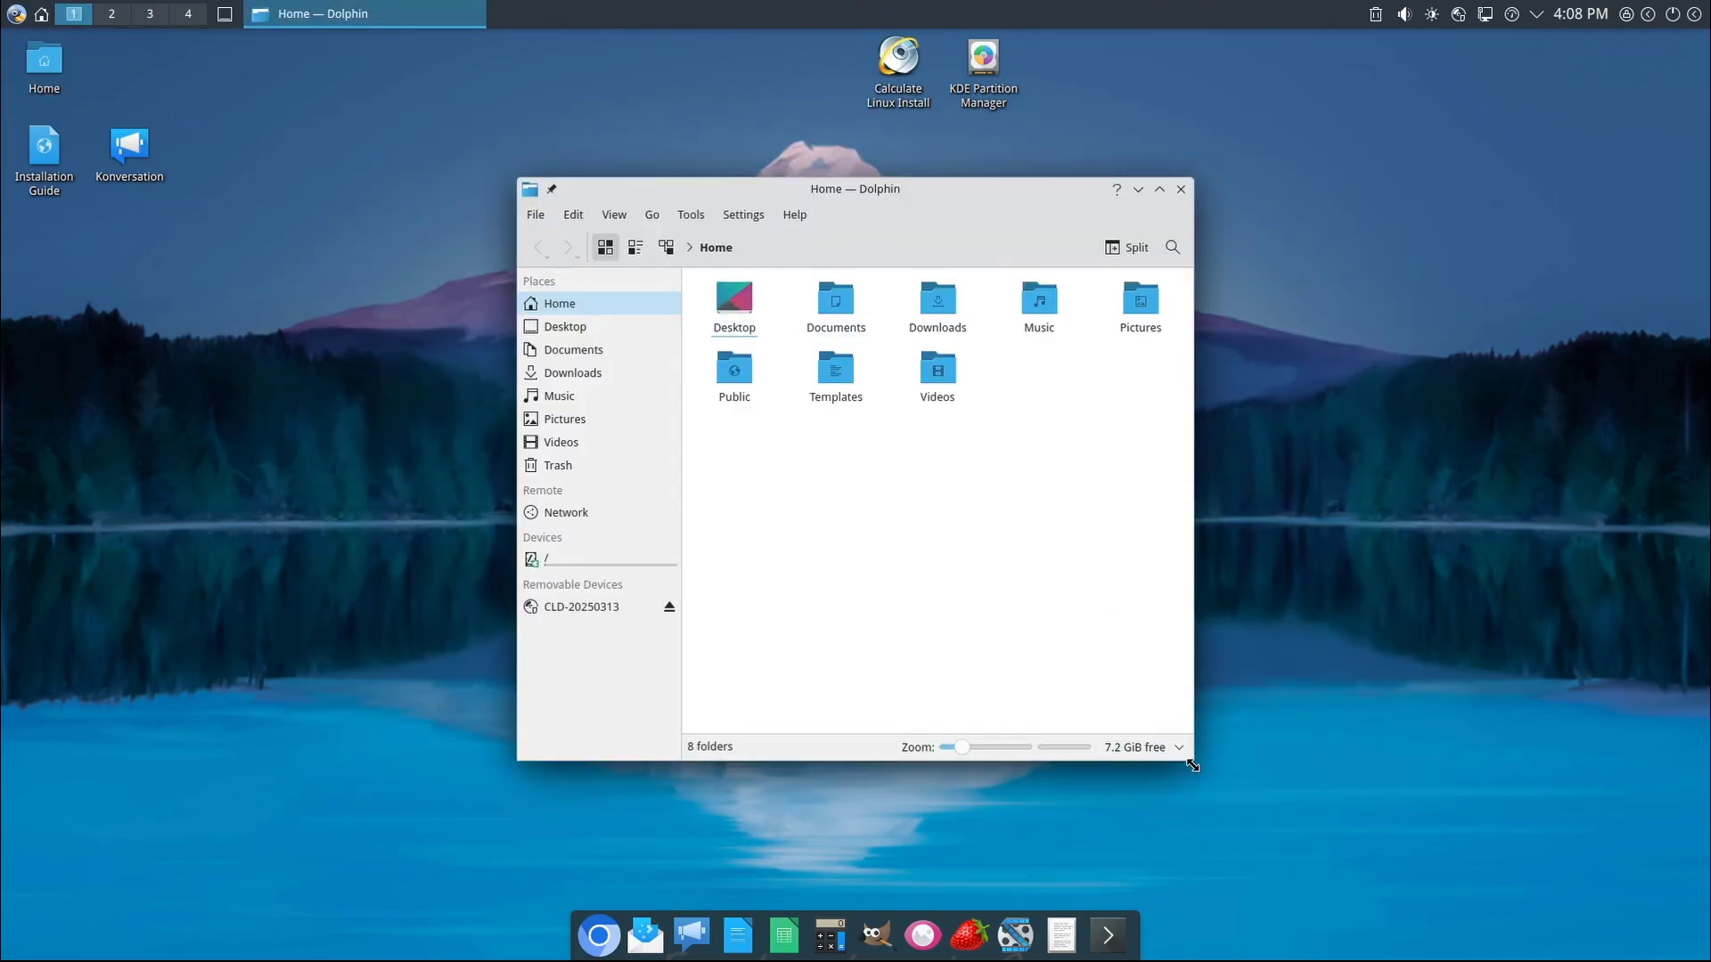
drag(1180, 767, 1618, 771)
drag(1092, 212, 885, 193)
click(1220, 740)
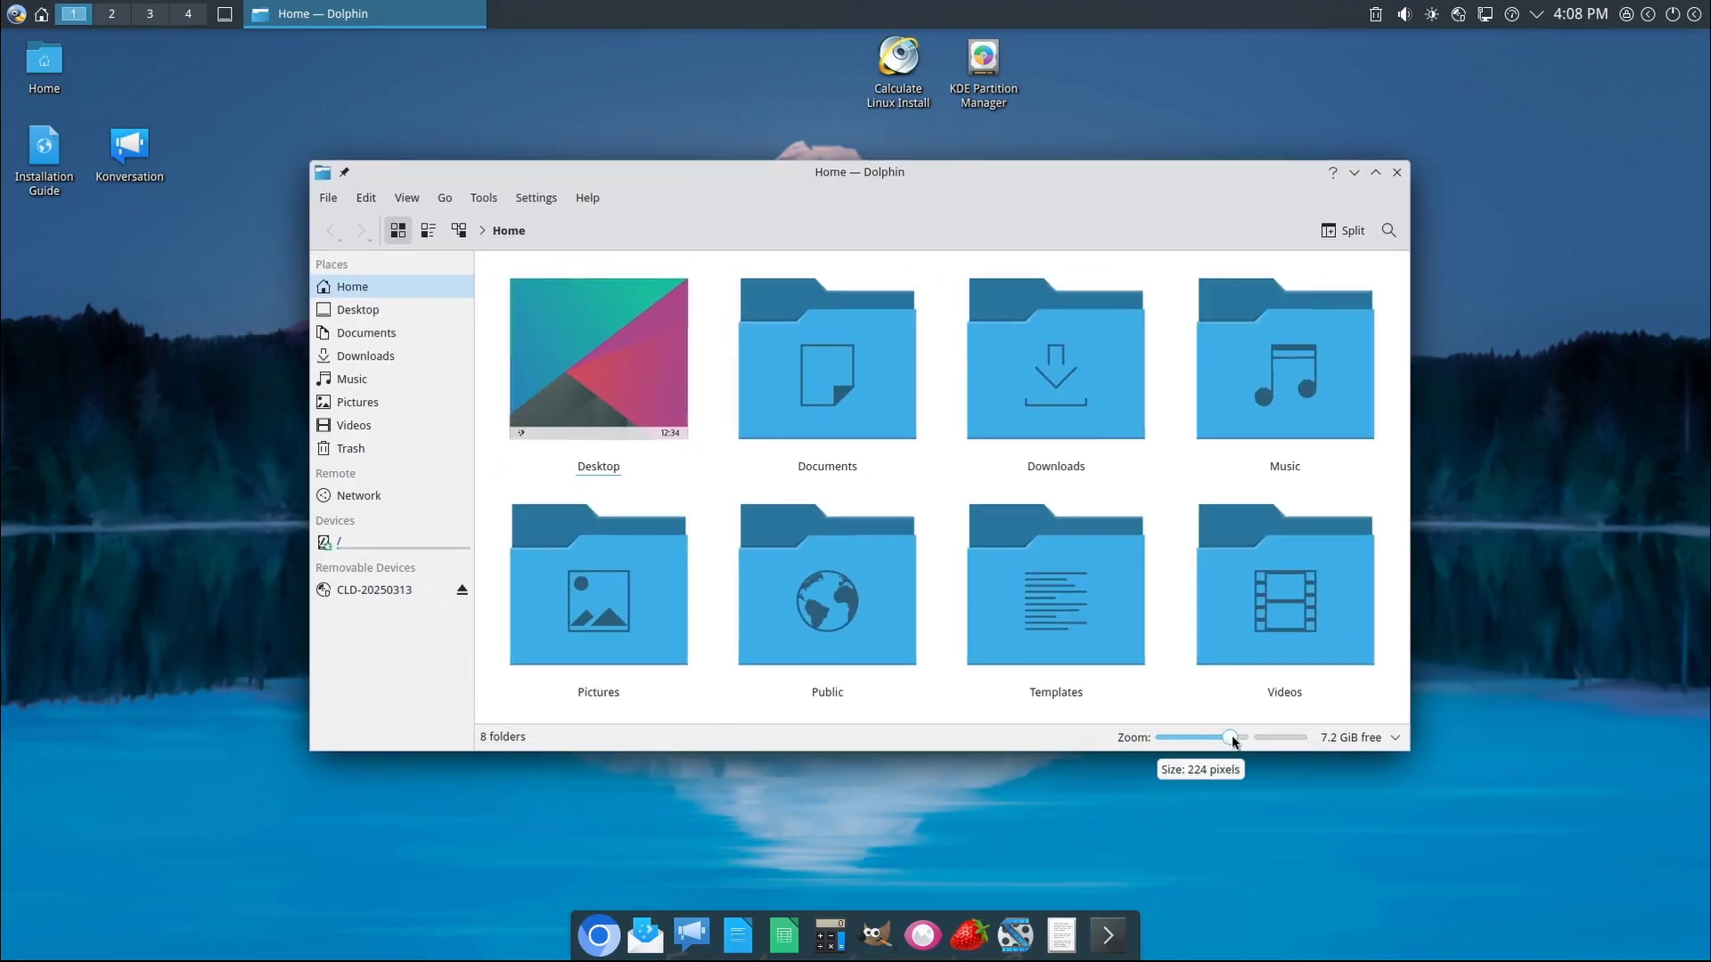
drag(1221, 743, 1186, 733)
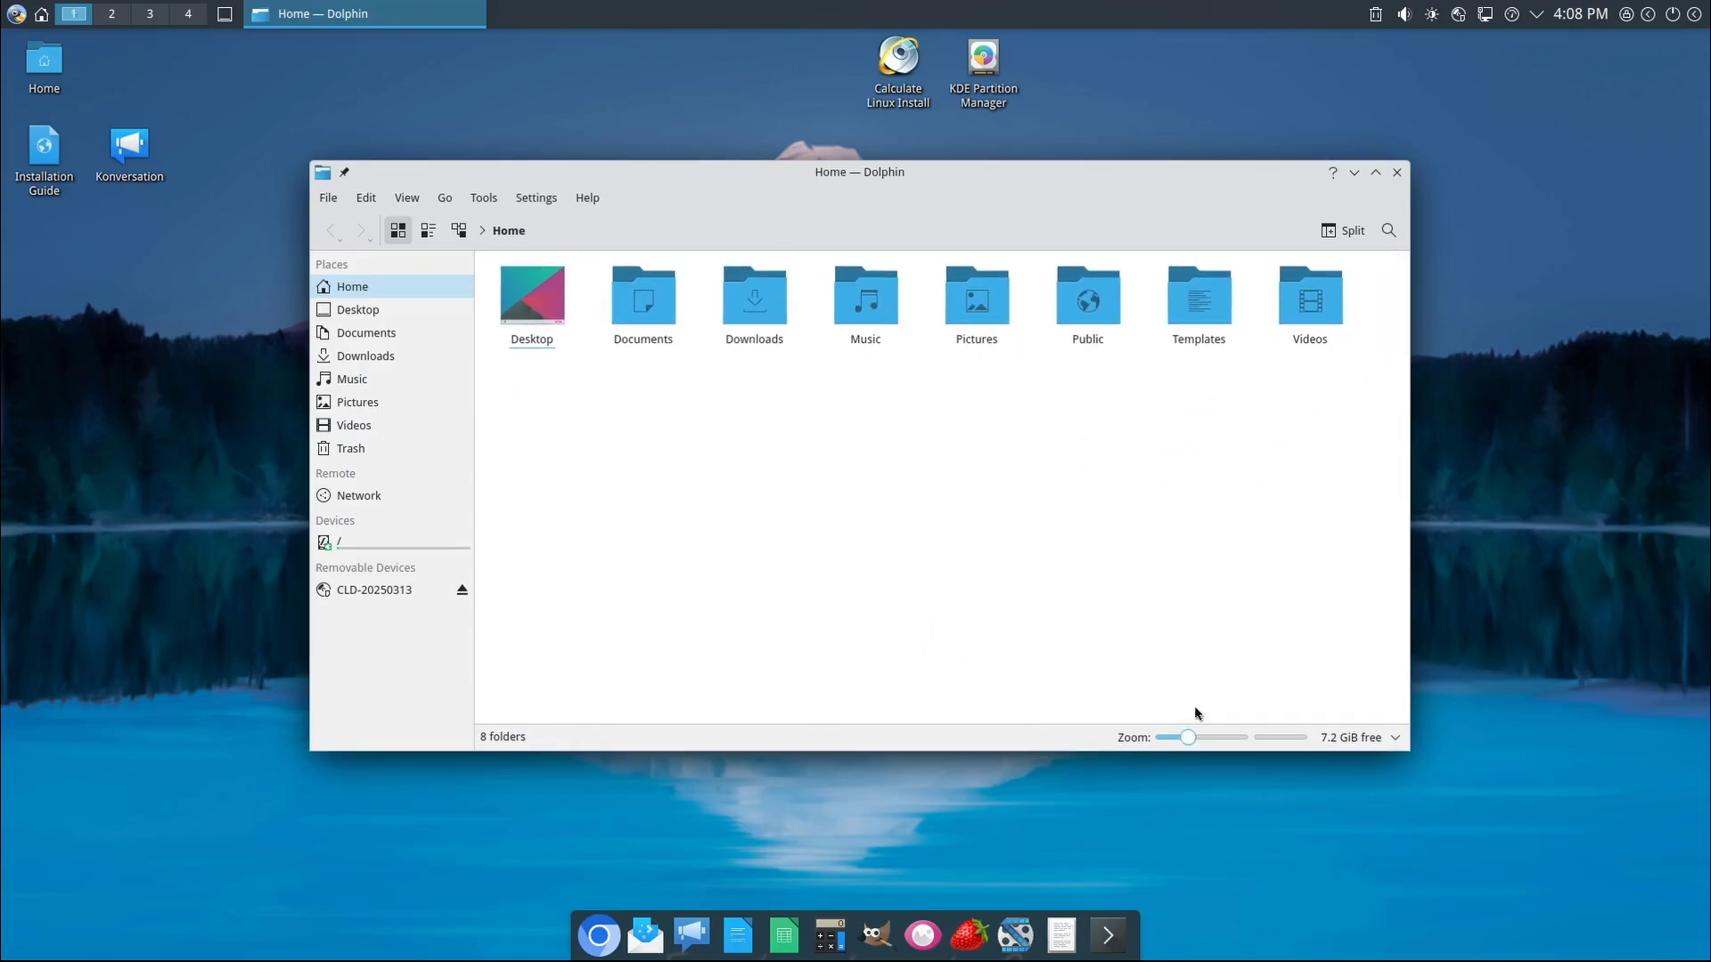
- View the About Dolphin information, then close the file manager
click(589, 198)
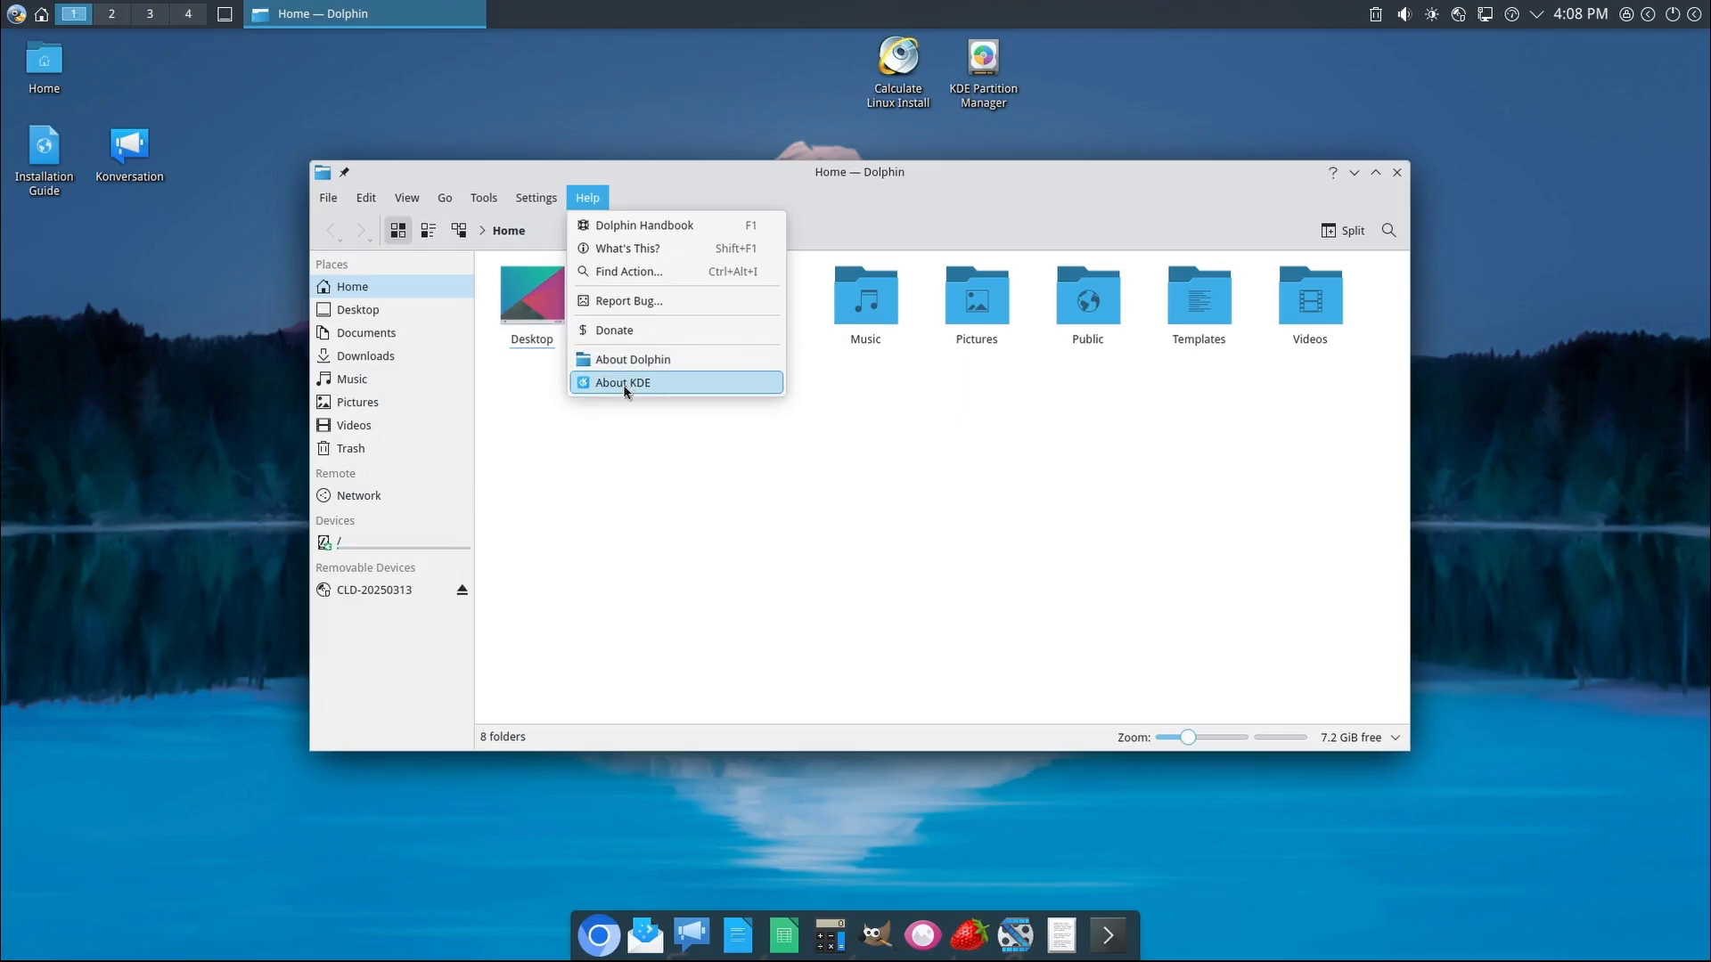
click(627, 360)
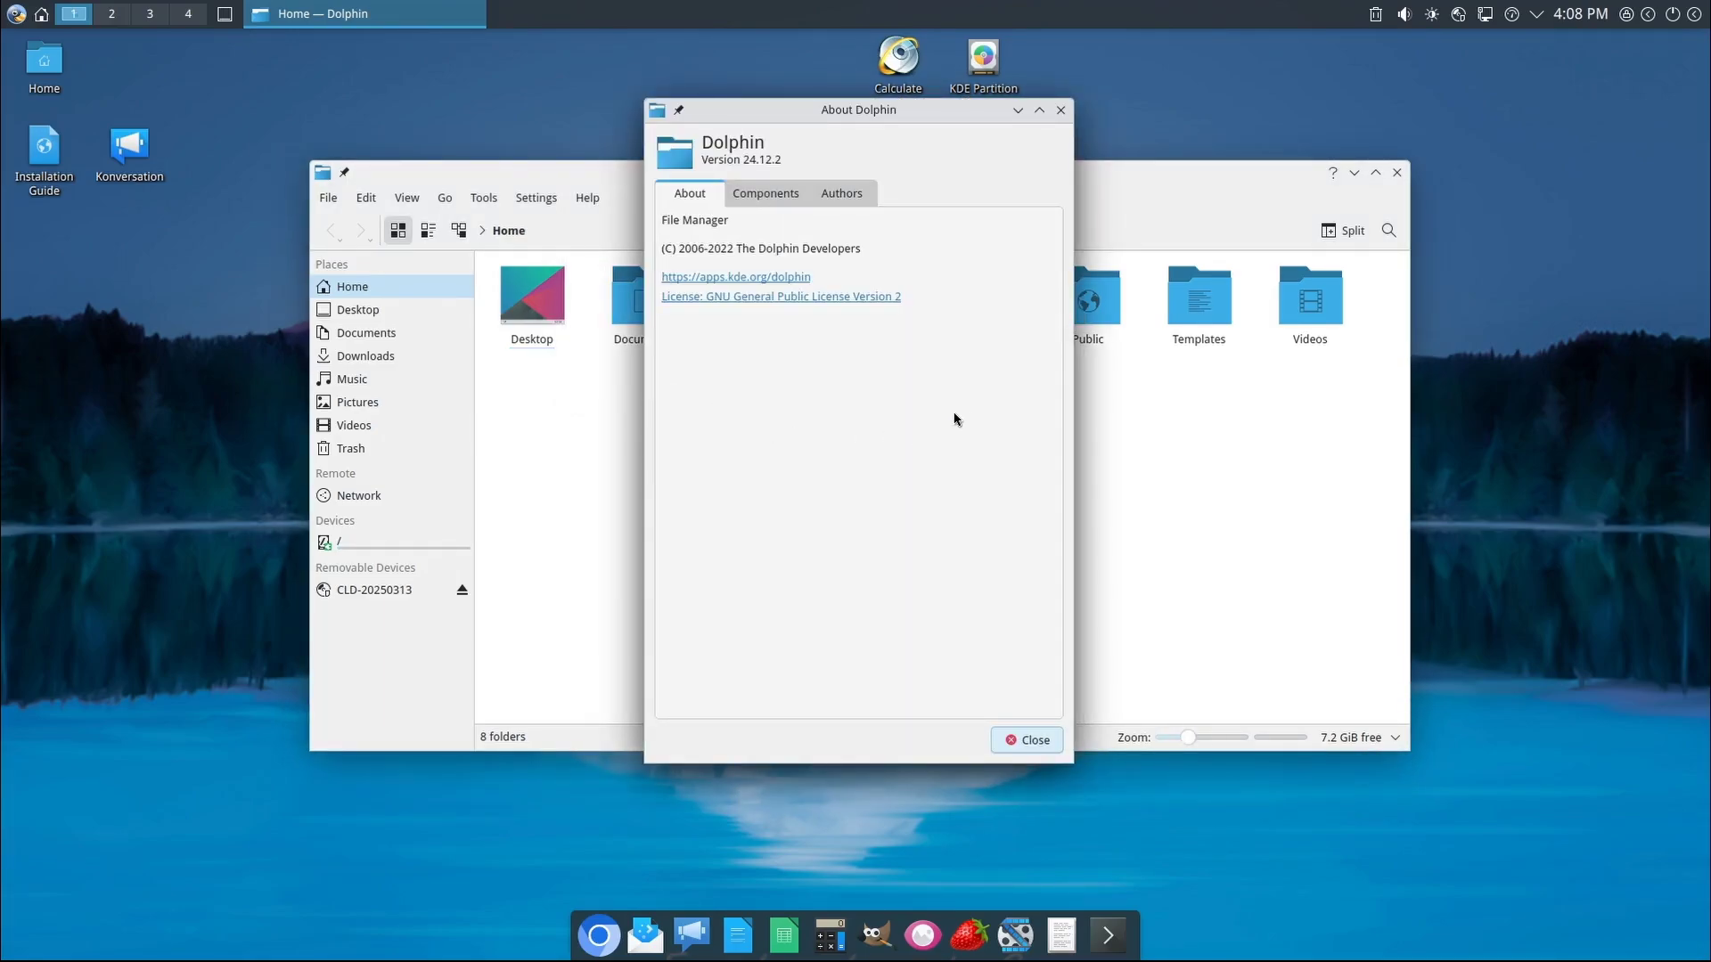
click(1062, 111)
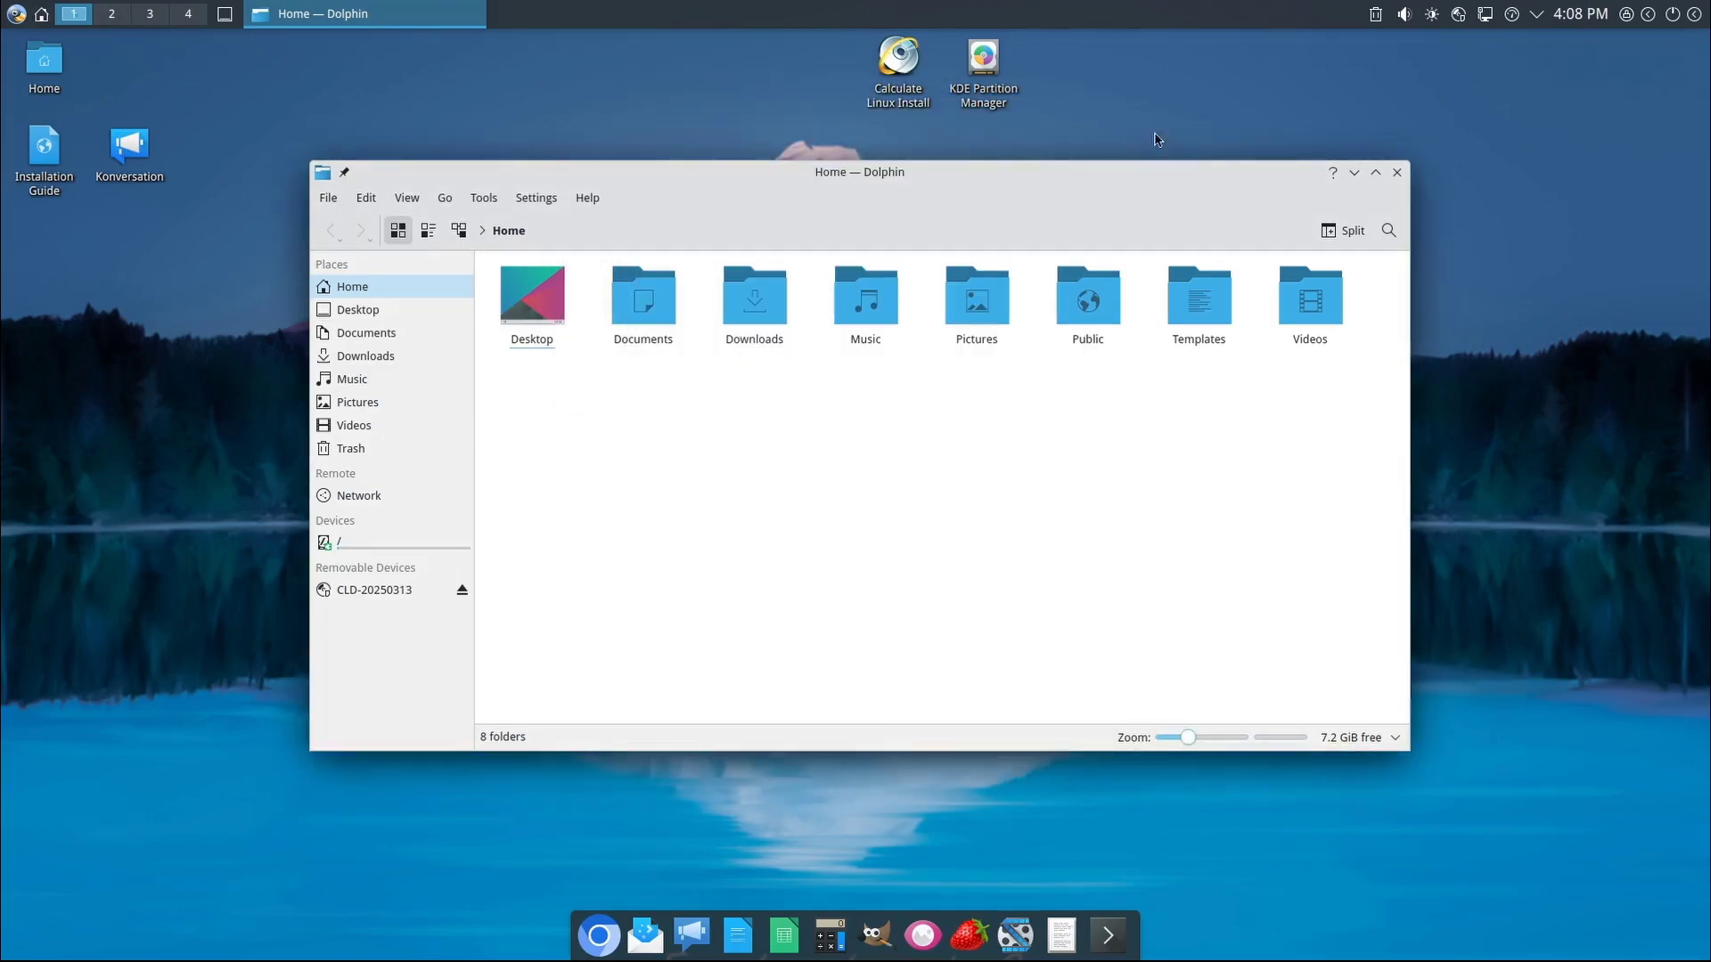
click(1396, 171)
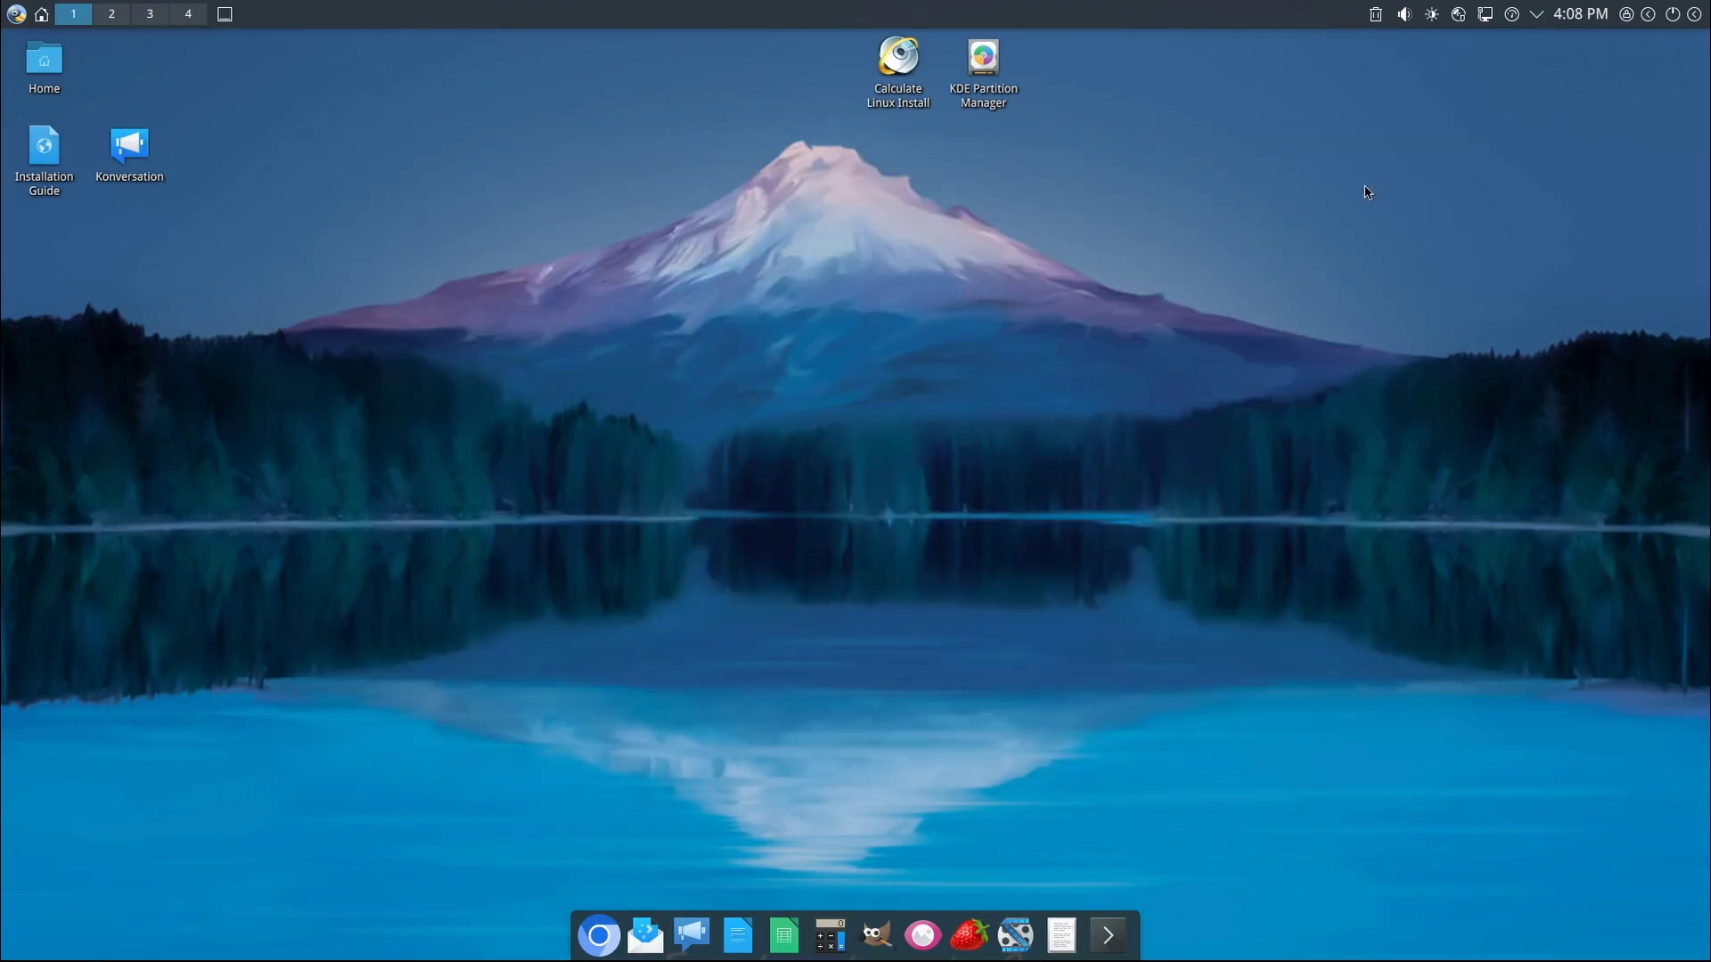
- Run uname -a and uname -r in Konsole and highlight kernel version 6.12.16-calculate
click(1108, 936)
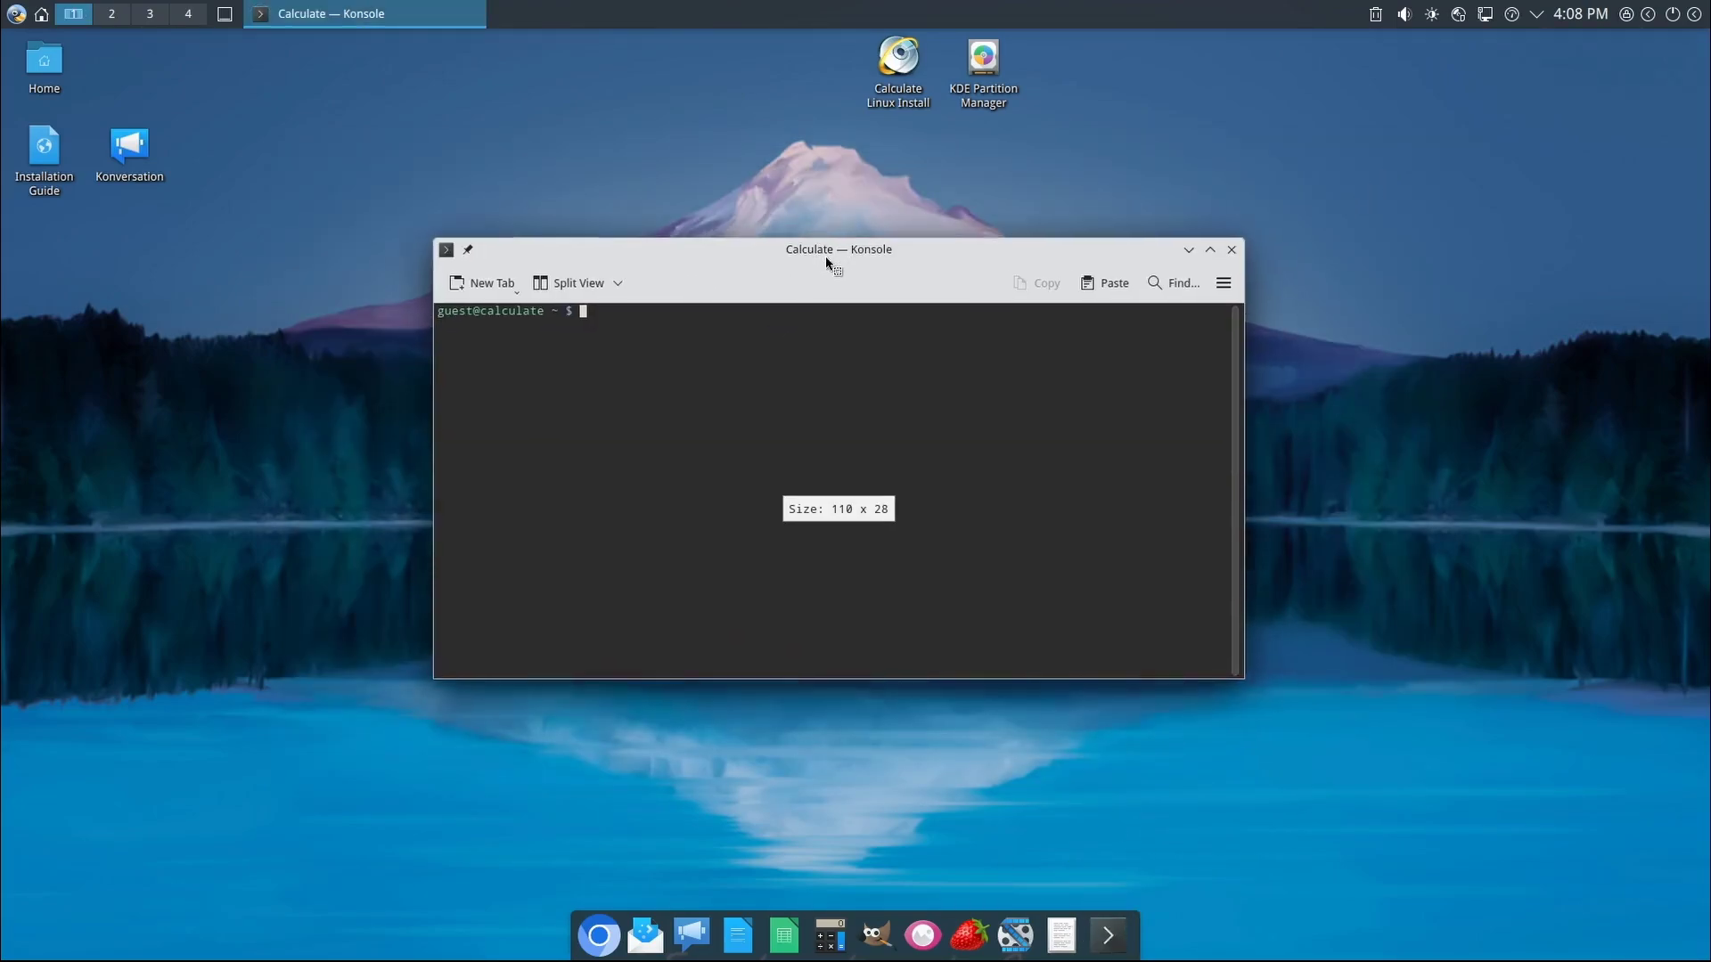
text(unam)
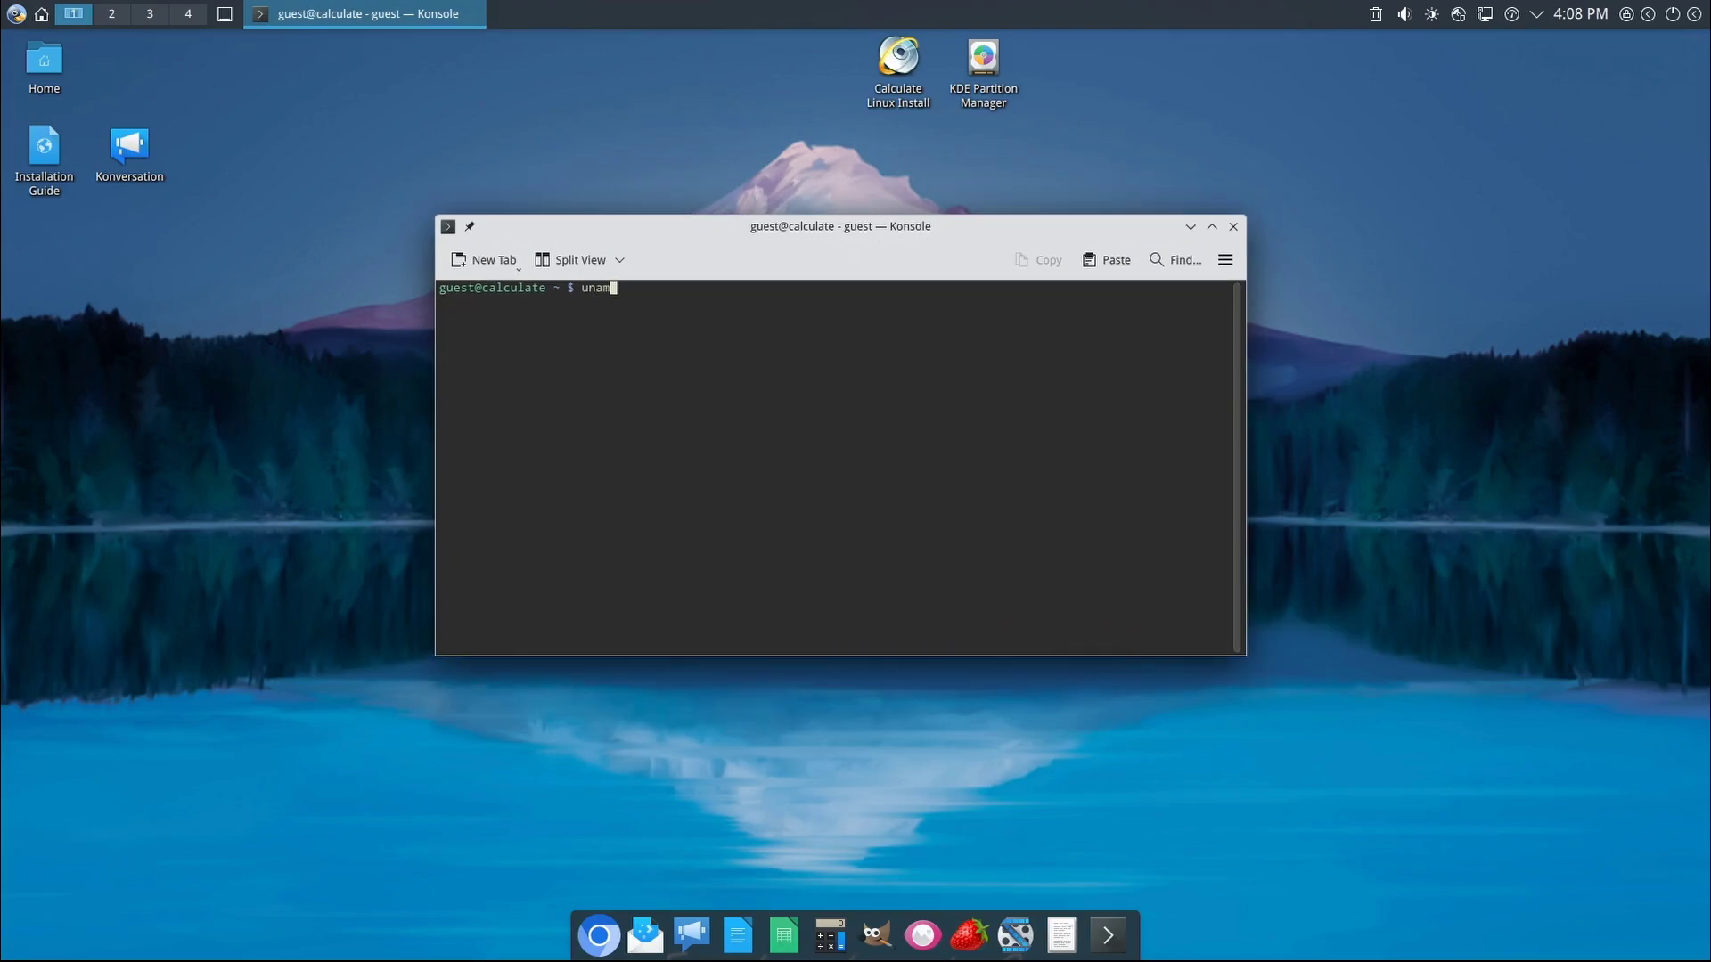
text(e -a)
key(Return)
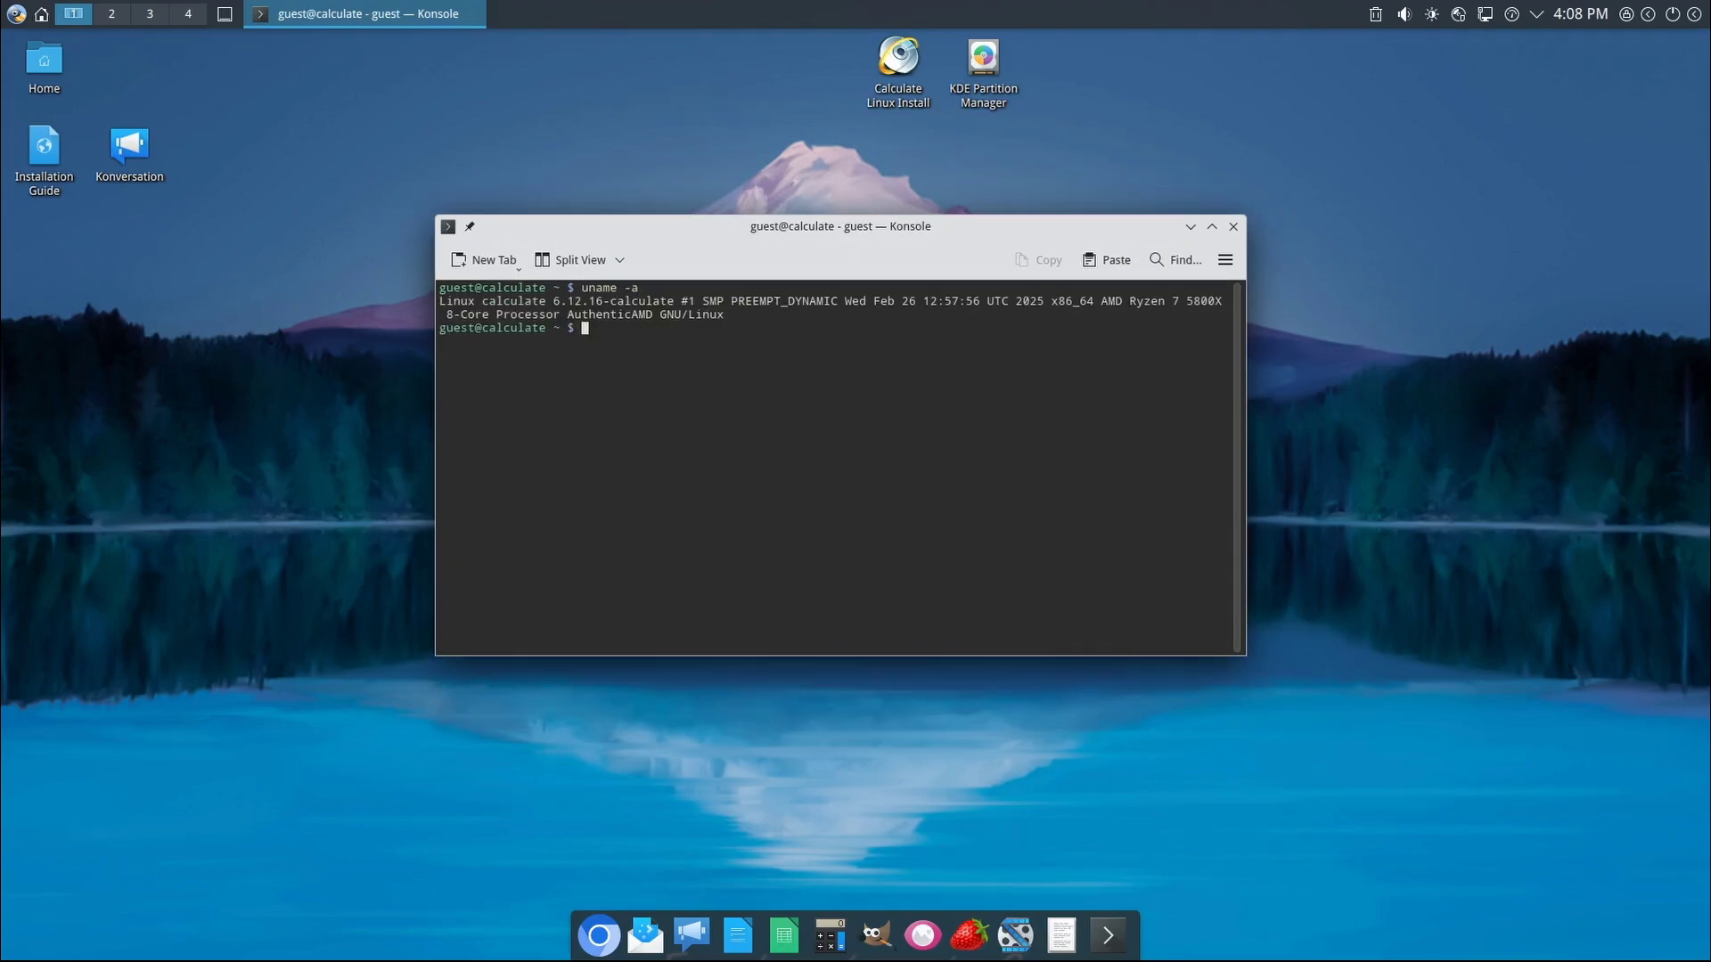
text(uname -r)
key(Return)
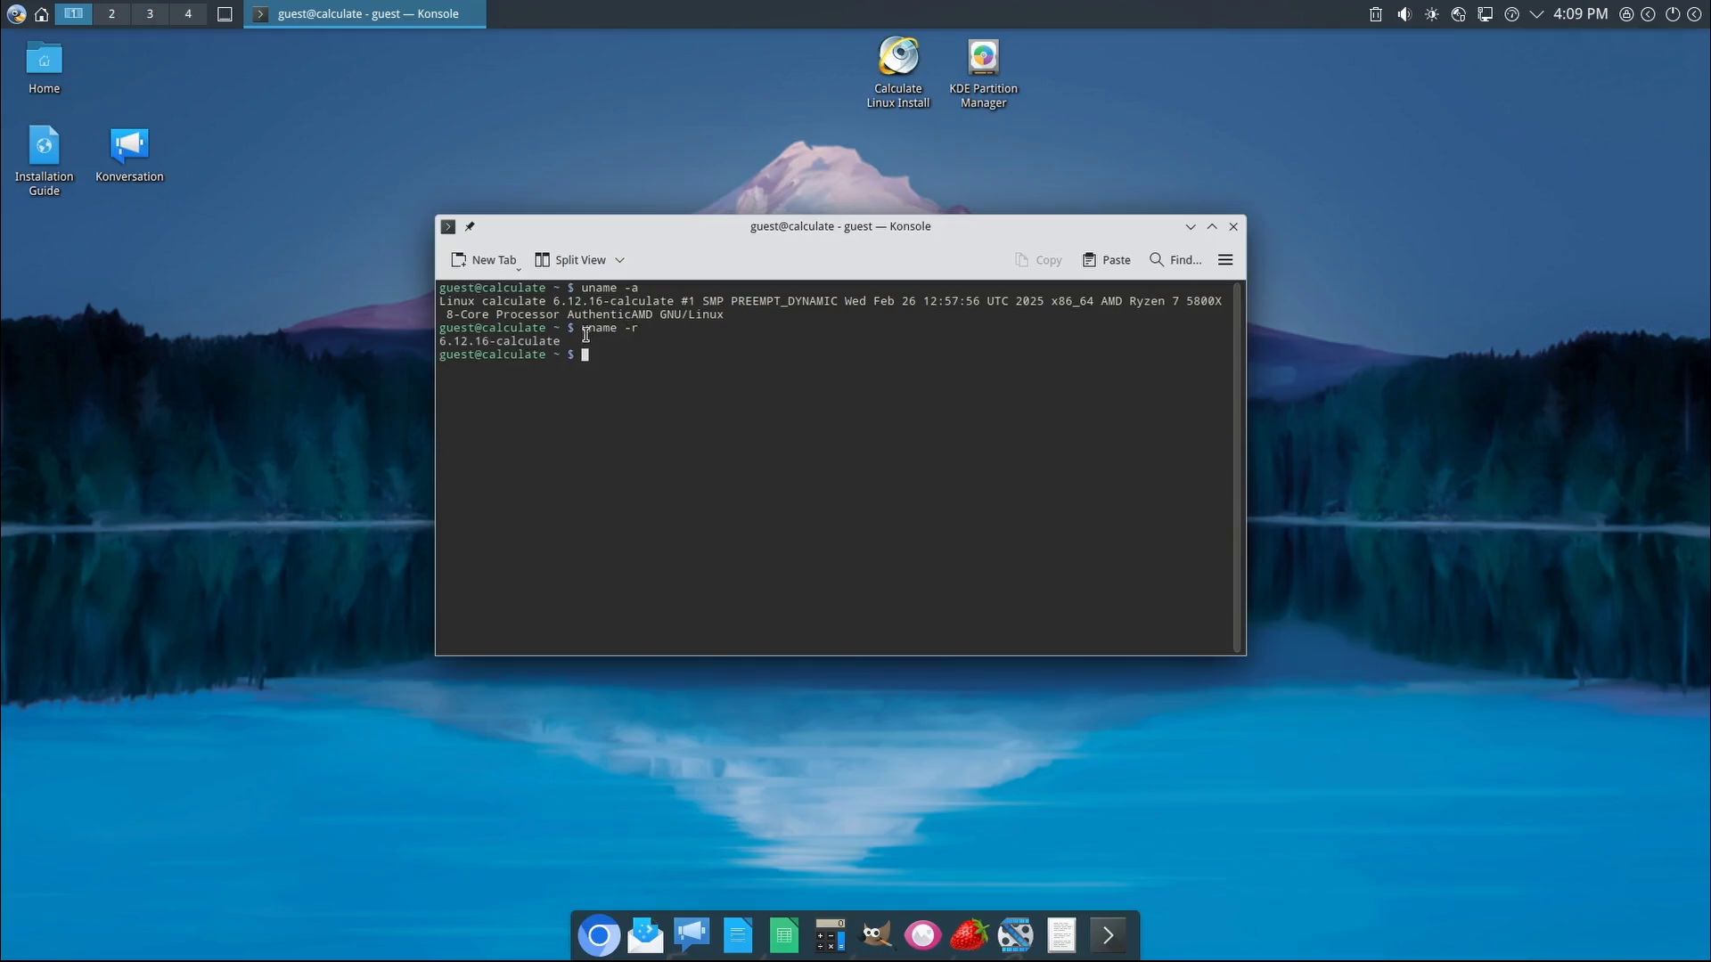
drag(574, 341, 420, 341)
click(445, 348)
- Close the terminal, launch GIMP and centre its window on the screen
click(1234, 228)
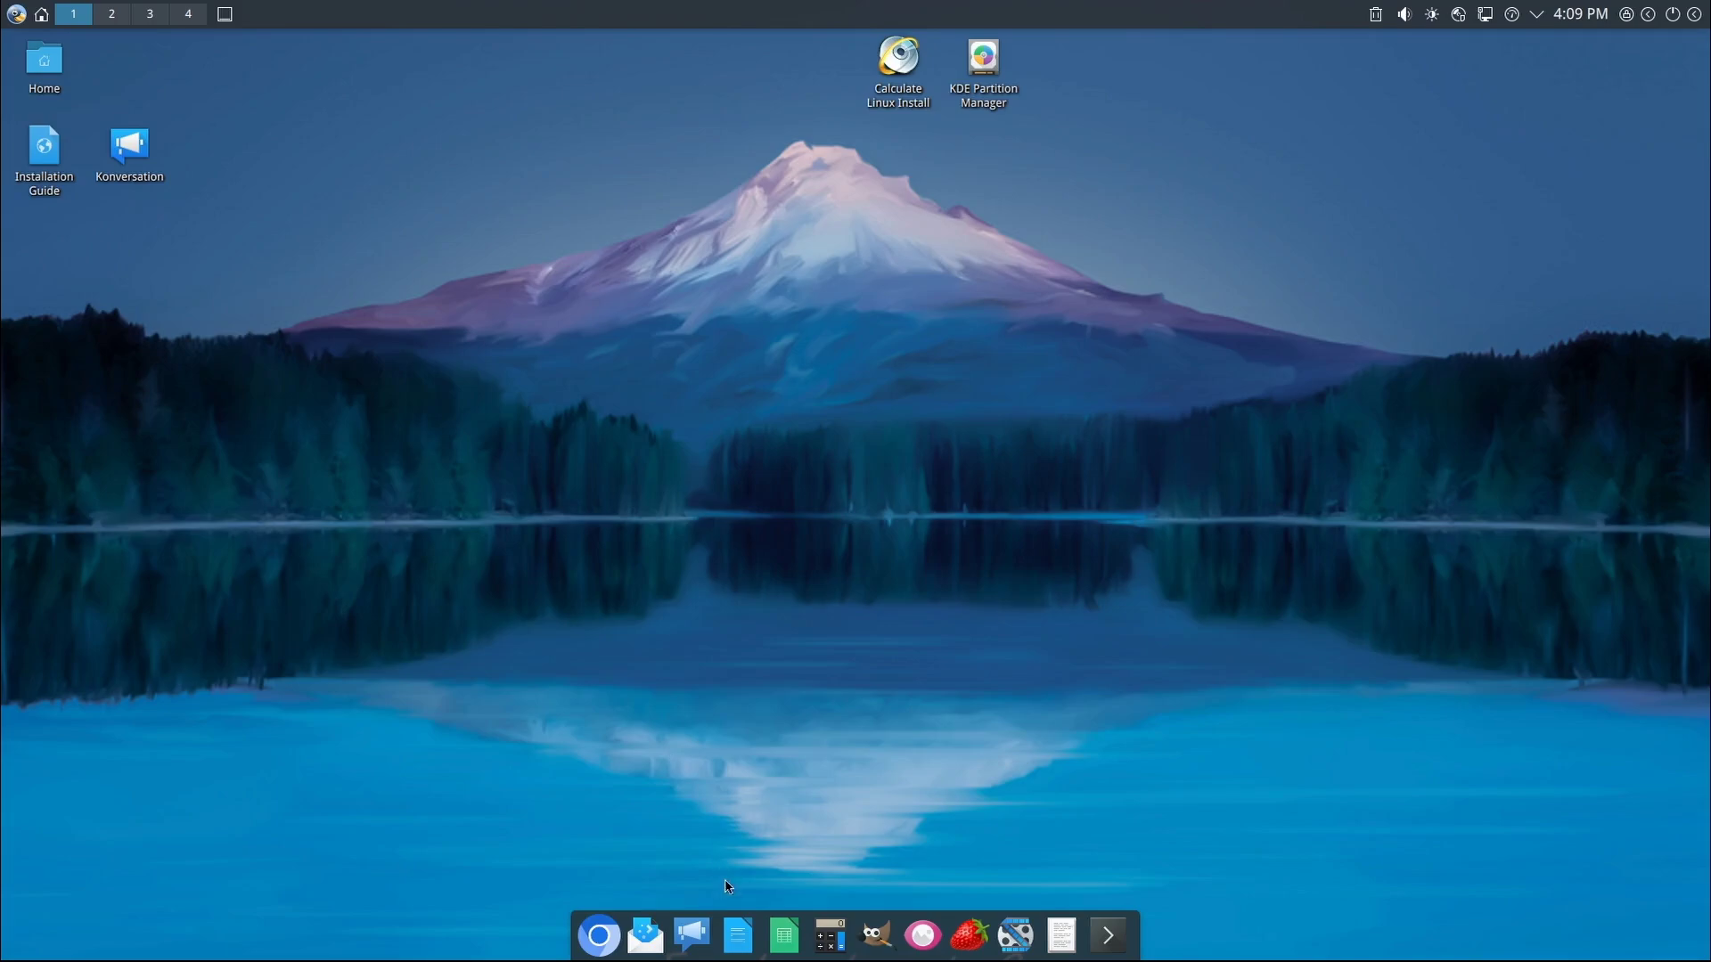
click(879, 933)
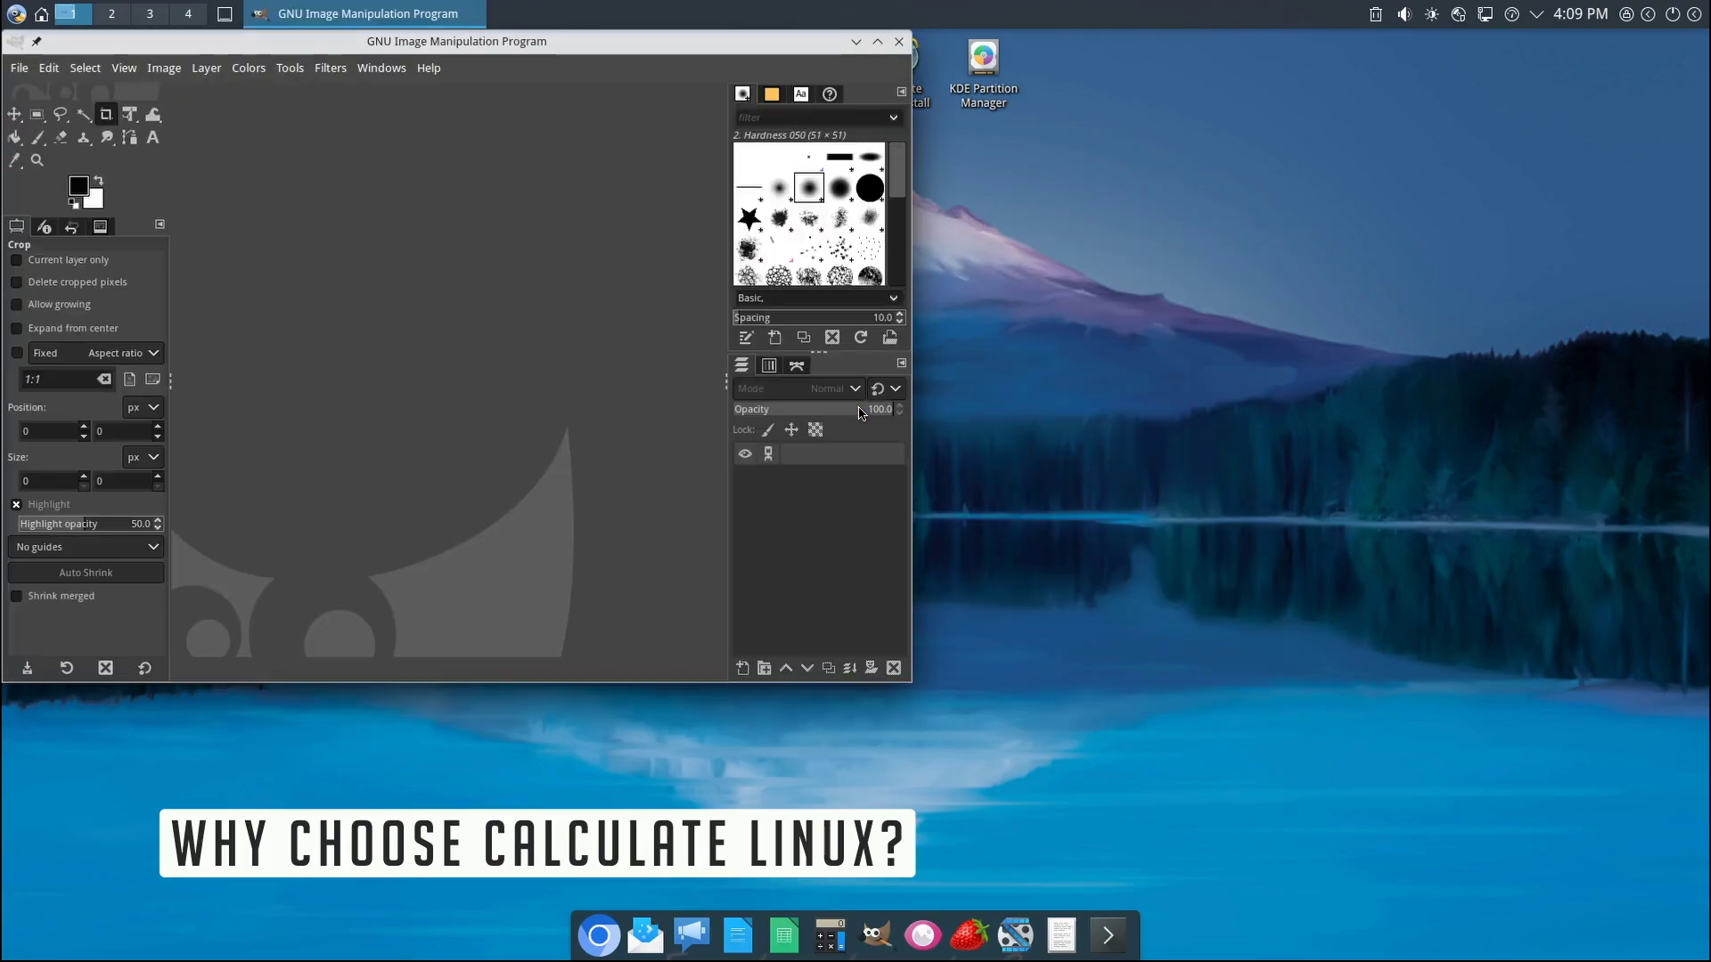
drag(583, 51, 961, 142)
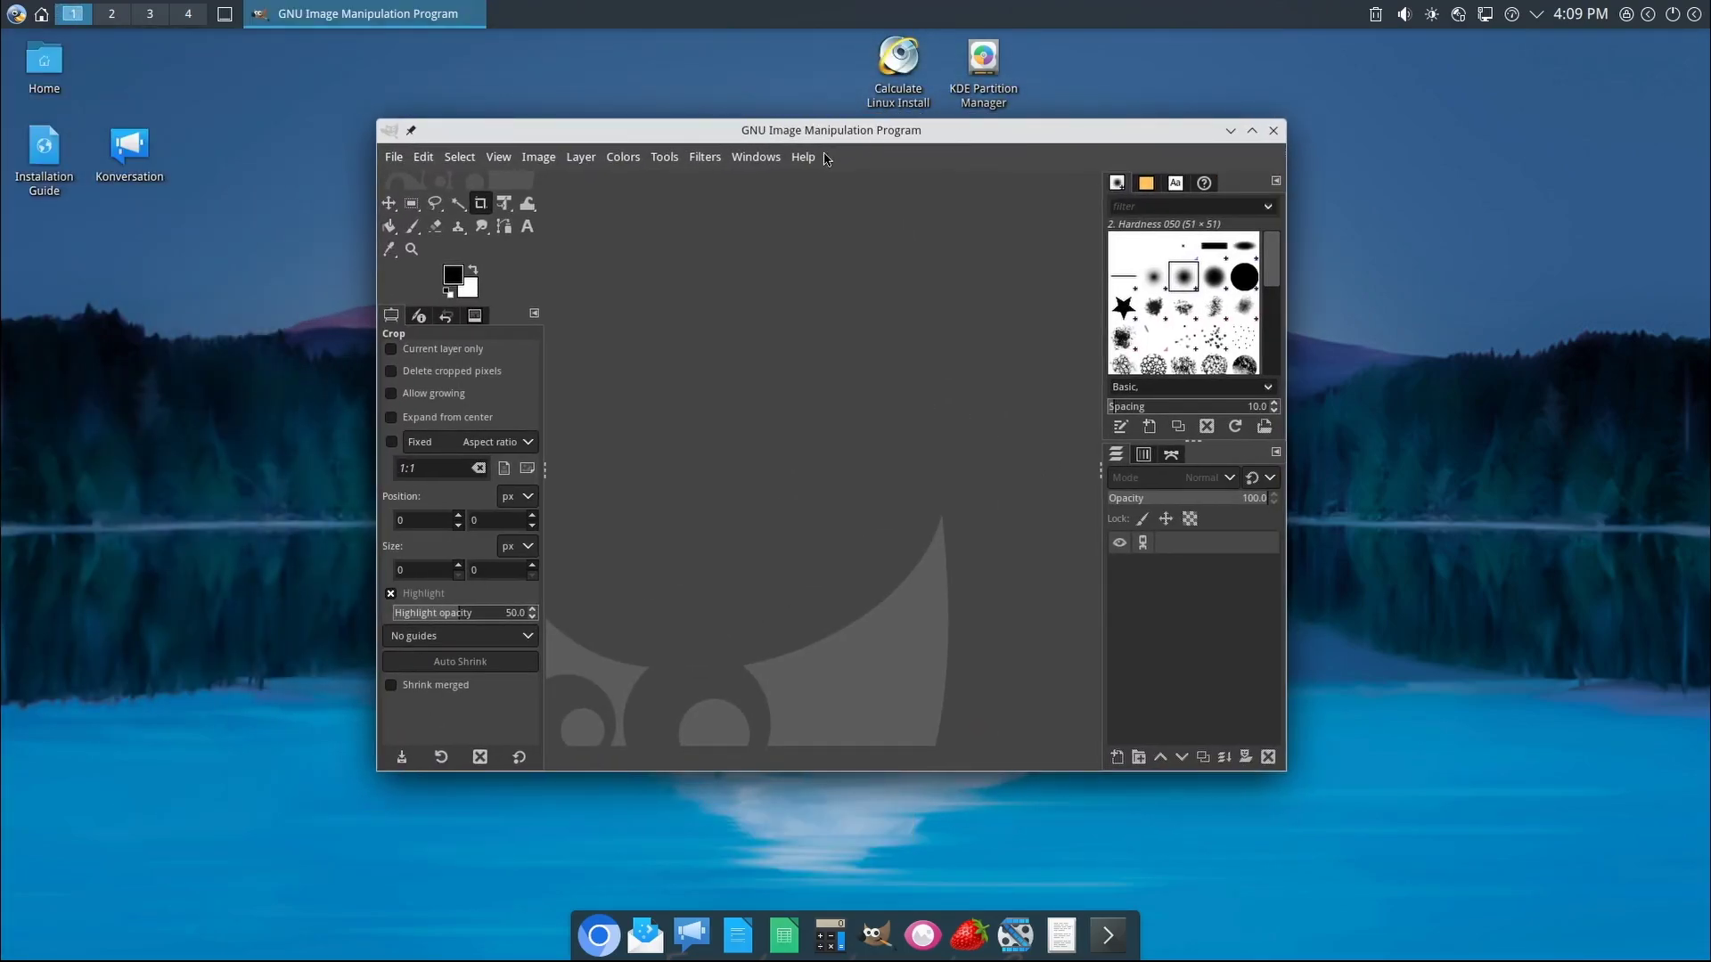
- Bring up GIMP's Help menu with the user manual topics
click(806, 156)
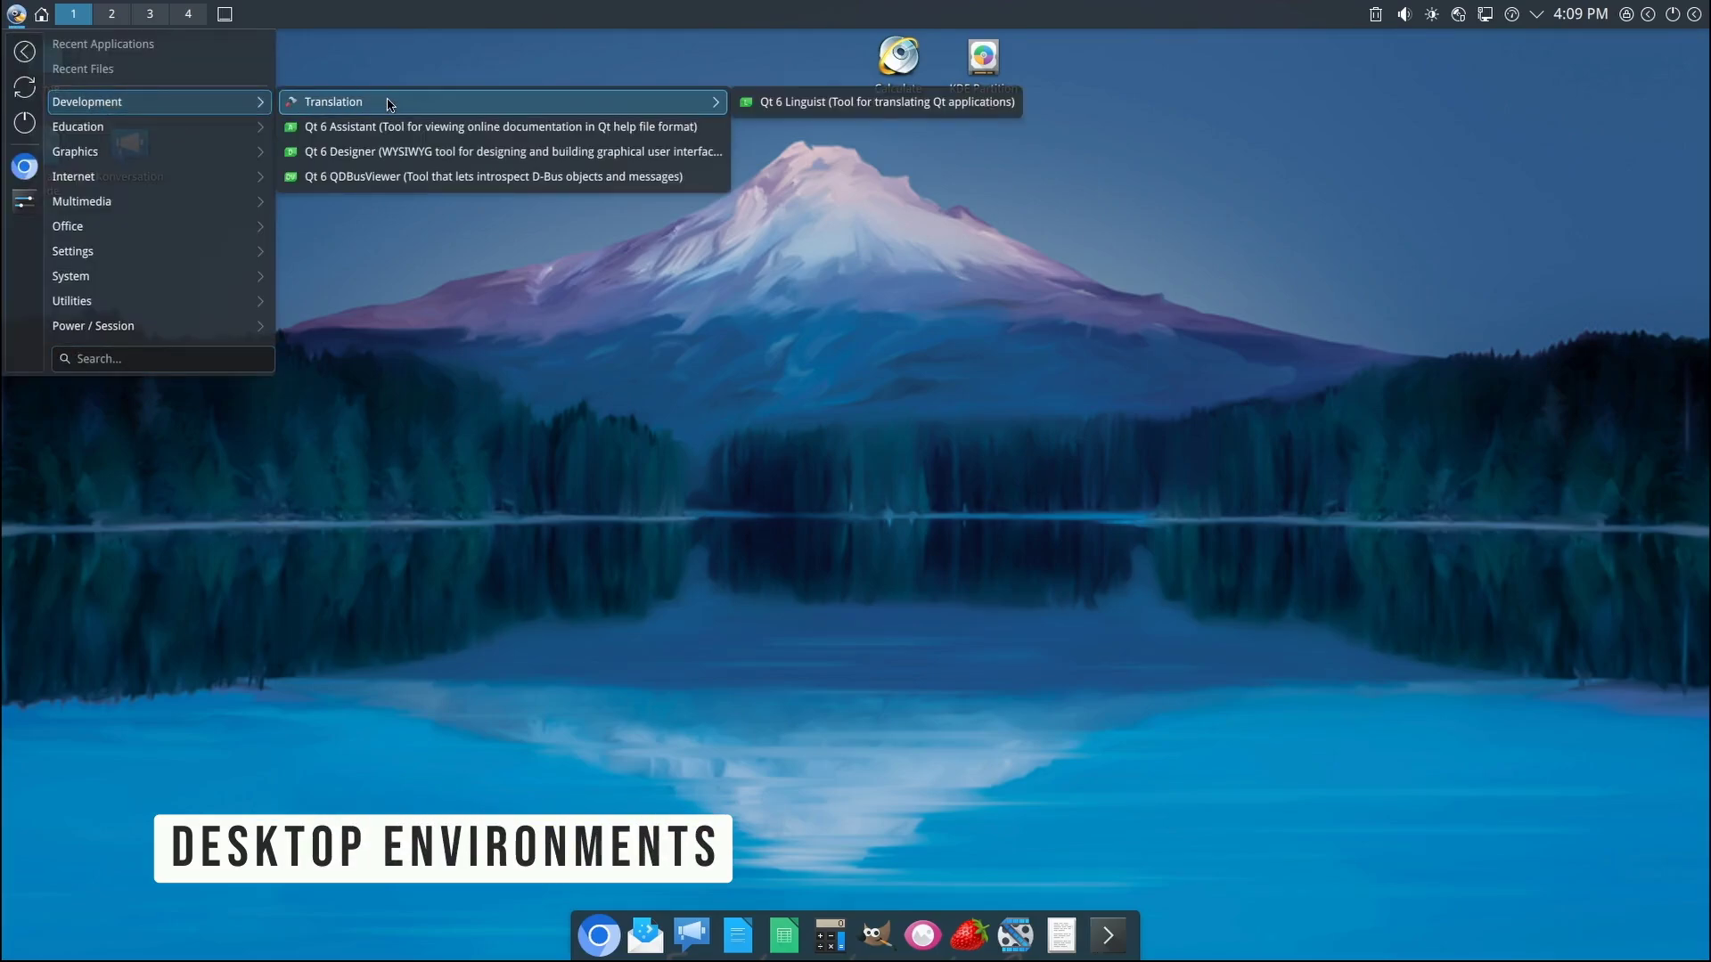
mouse_move(71, 275)
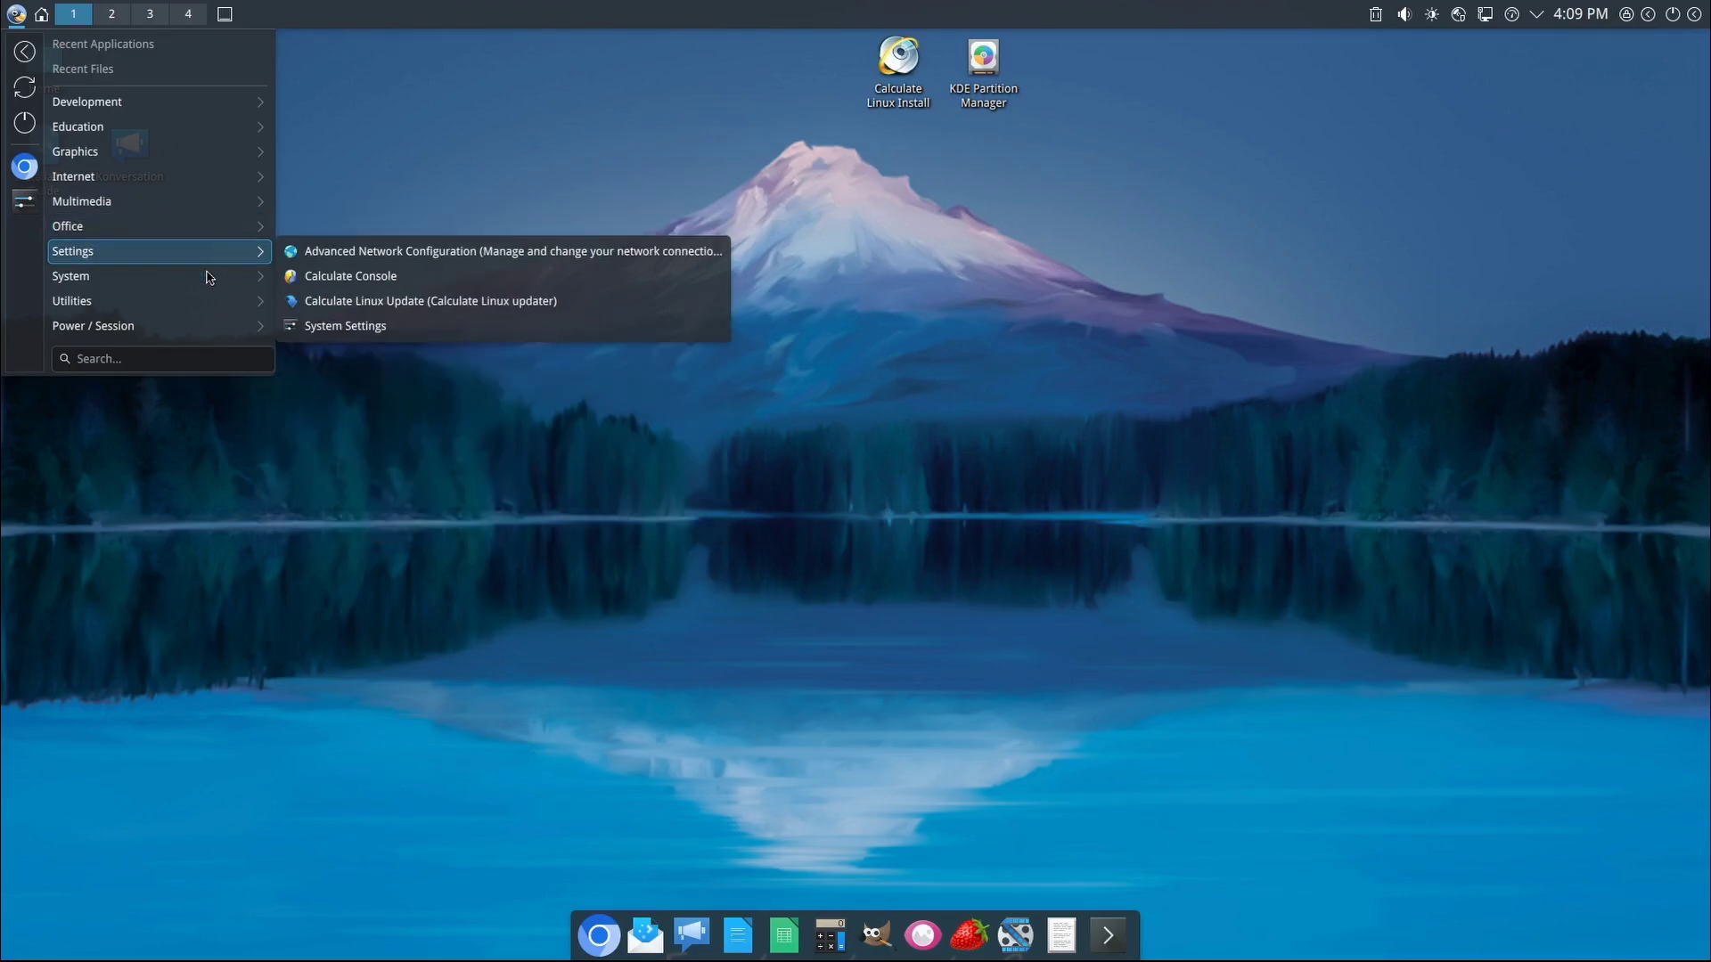
mouse_move(153, 276)
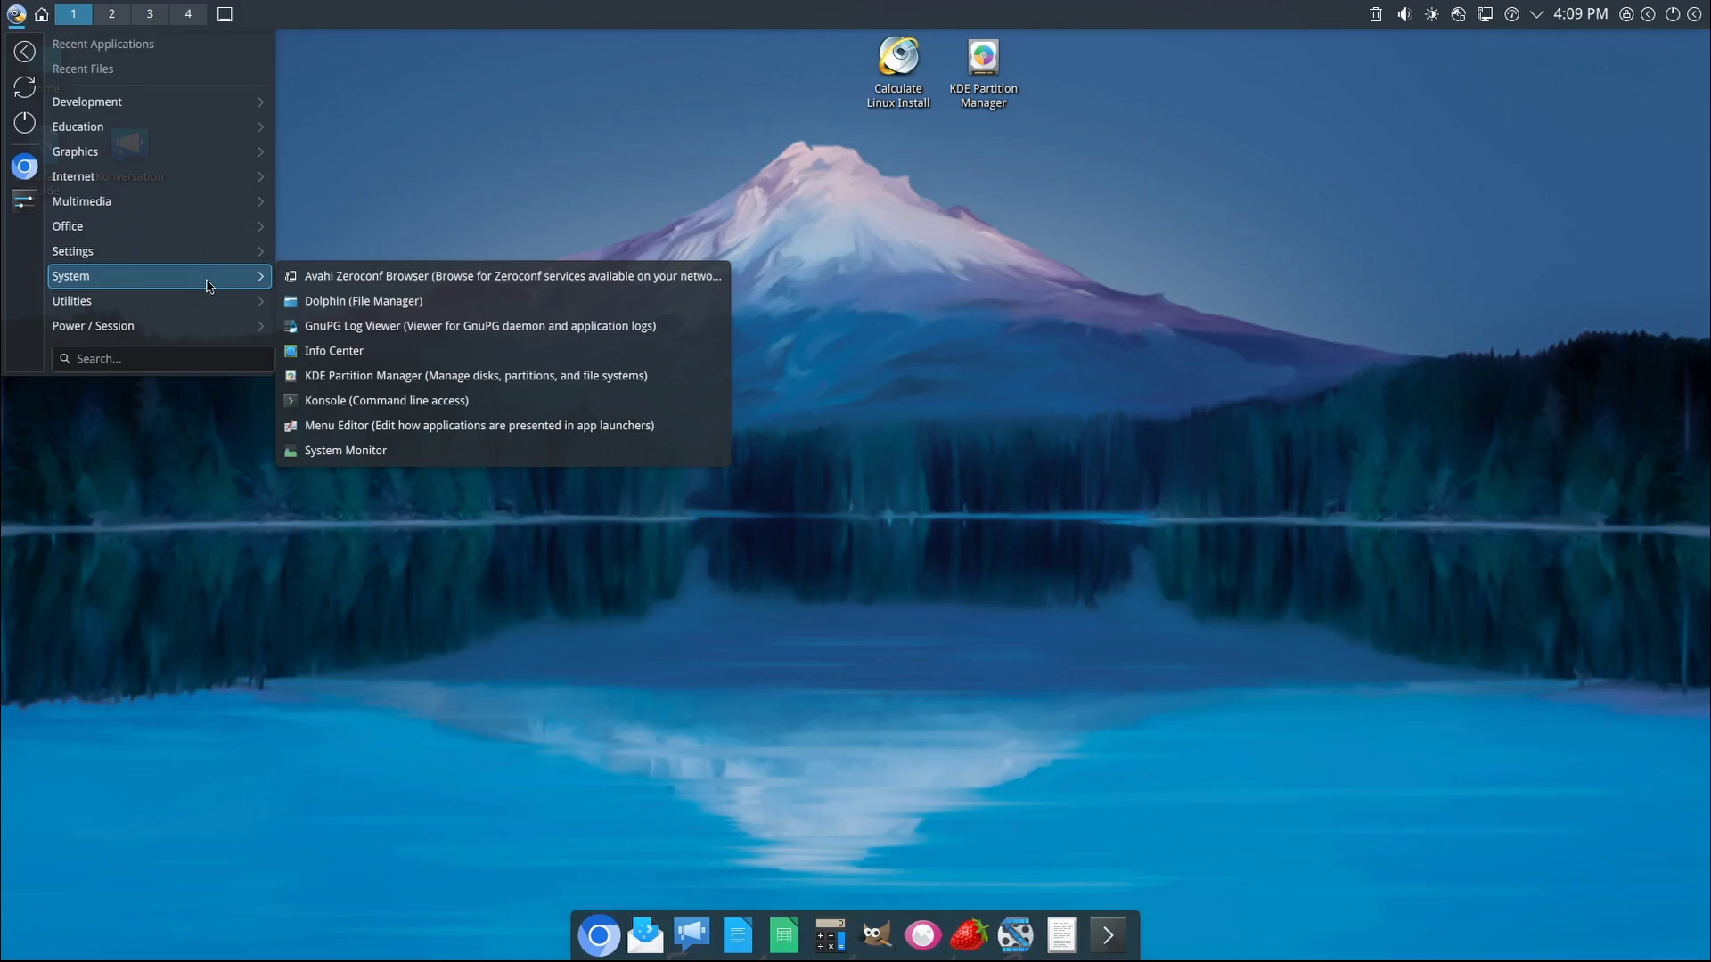
- View System Monitor's Overview in a widened window, close it, and show the Home folder popup
click(331, 450)
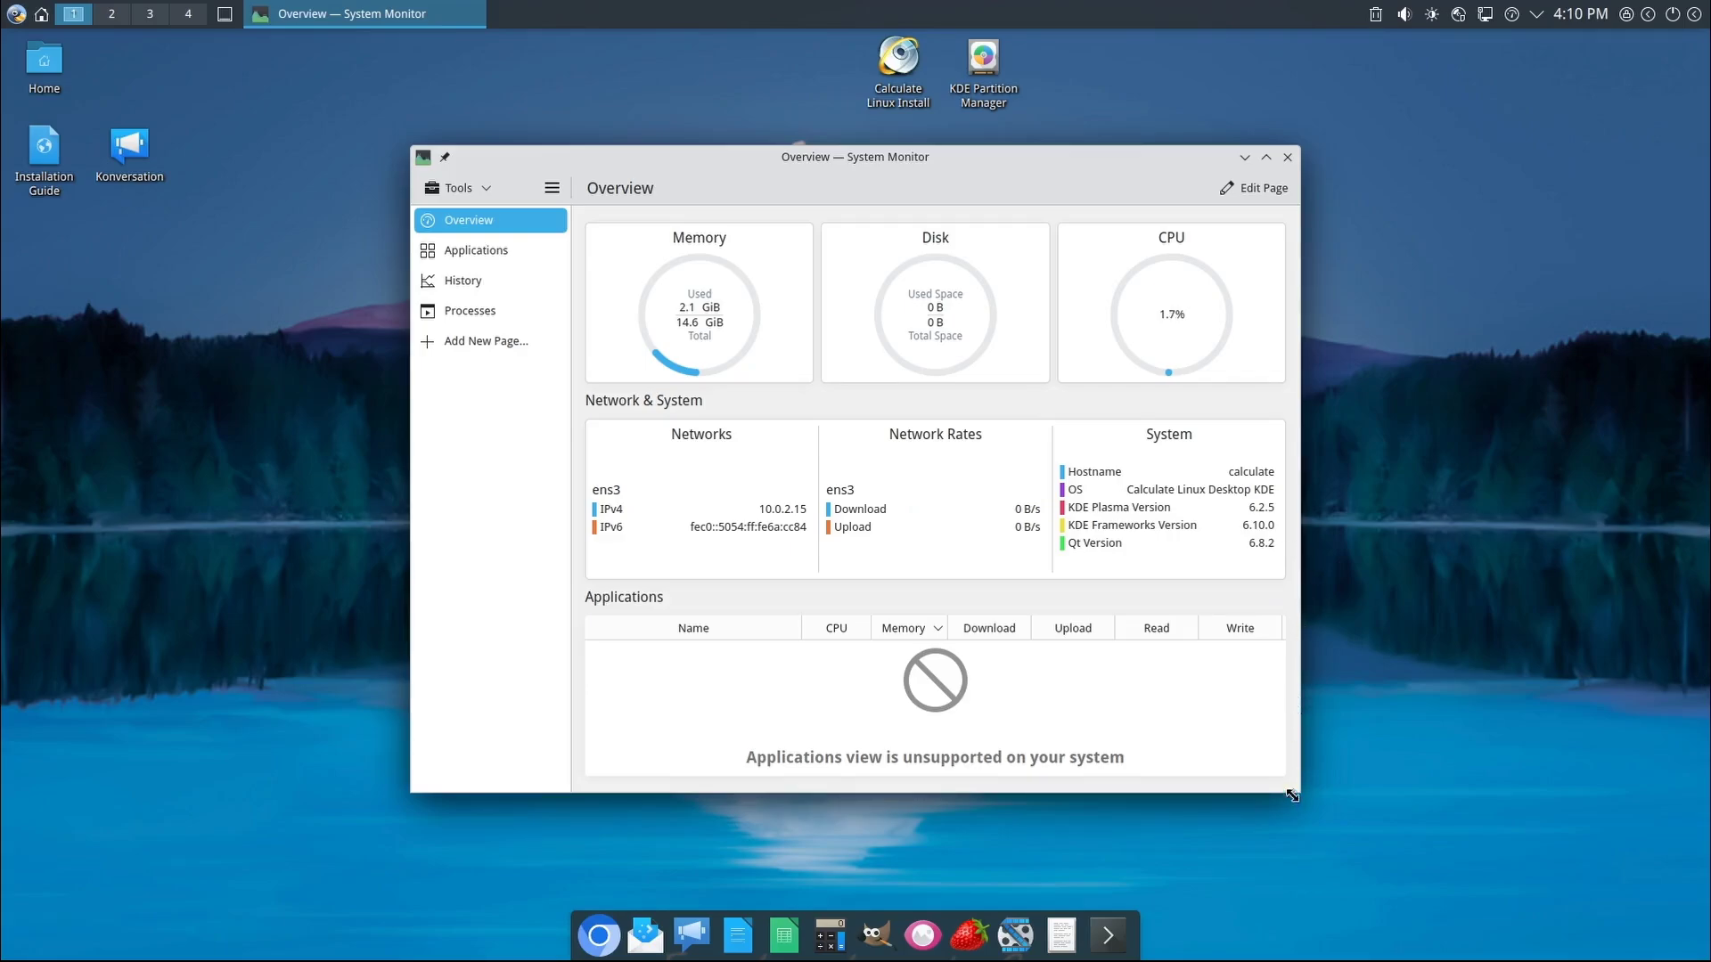
drag(1291, 796, 1474, 778)
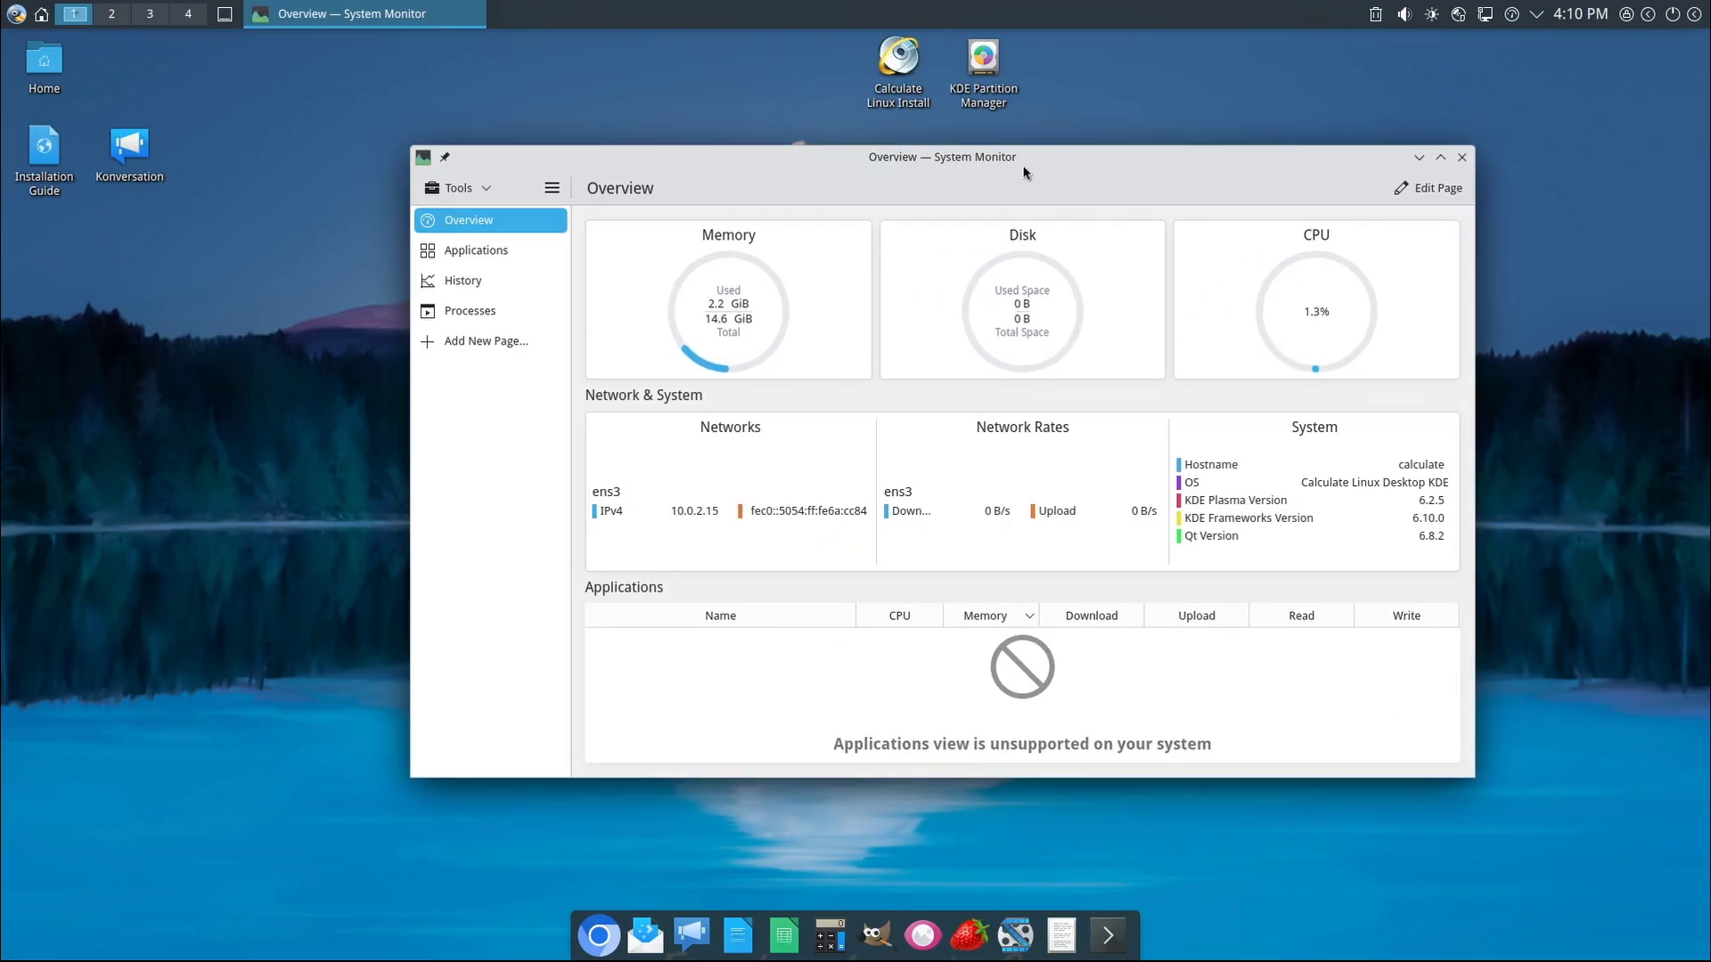
drag(1025, 171, 949, 167)
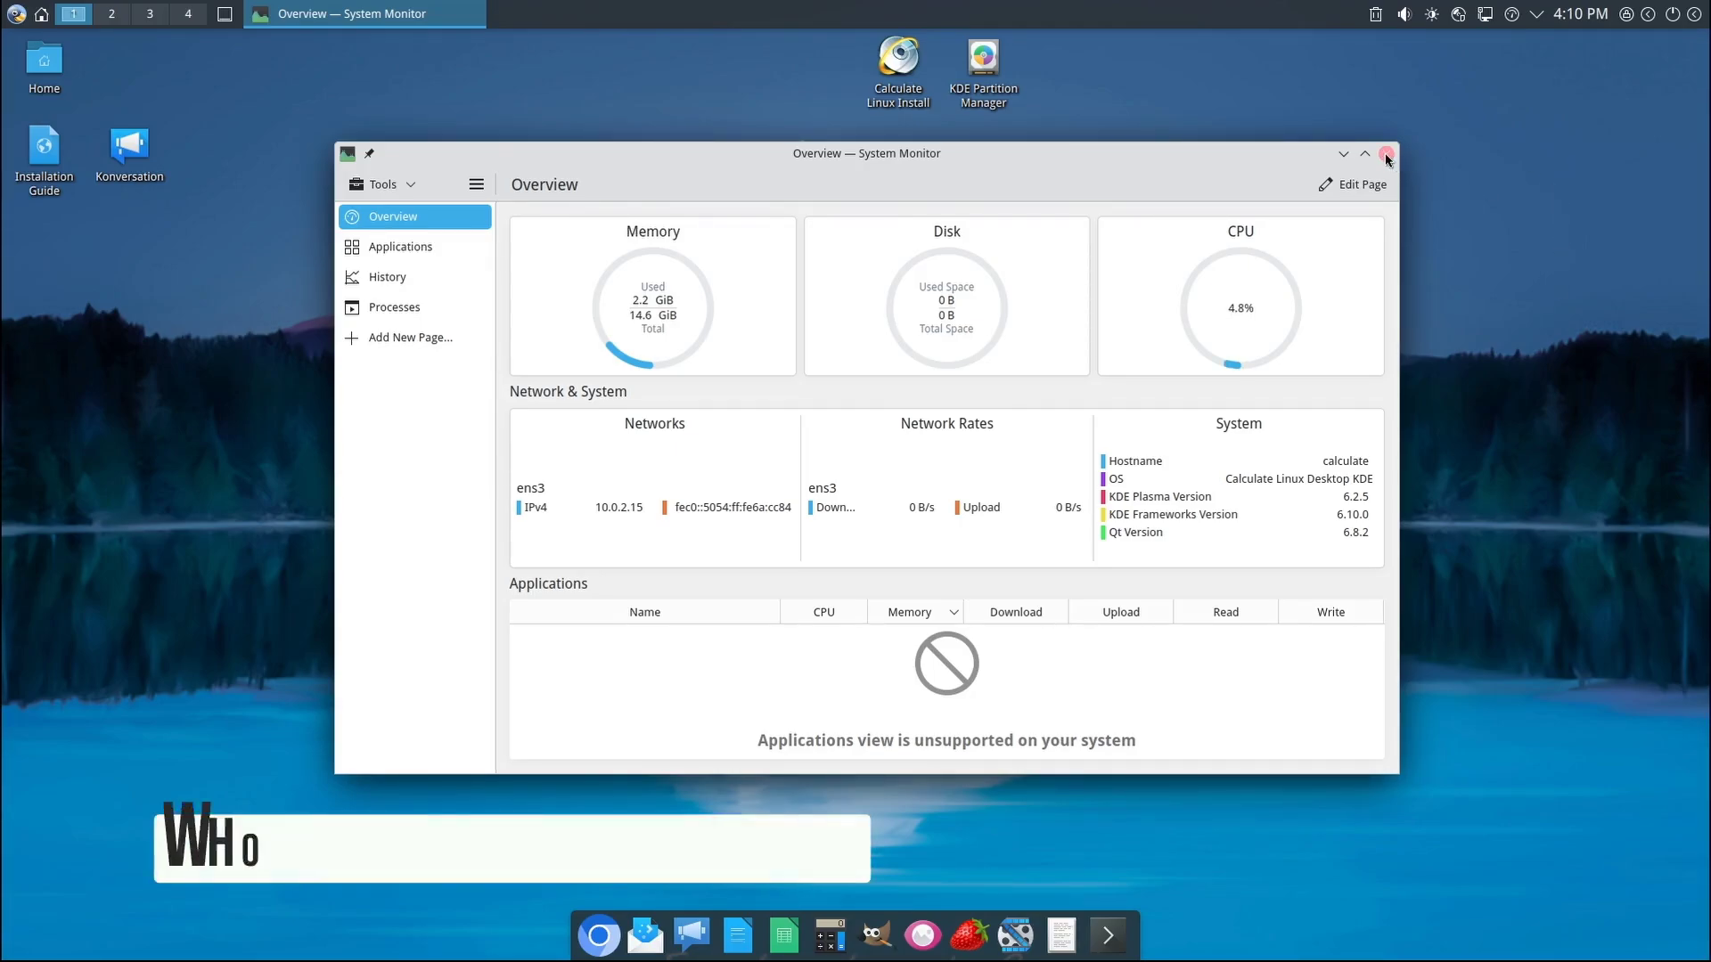
click(1386, 152)
click(42, 16)
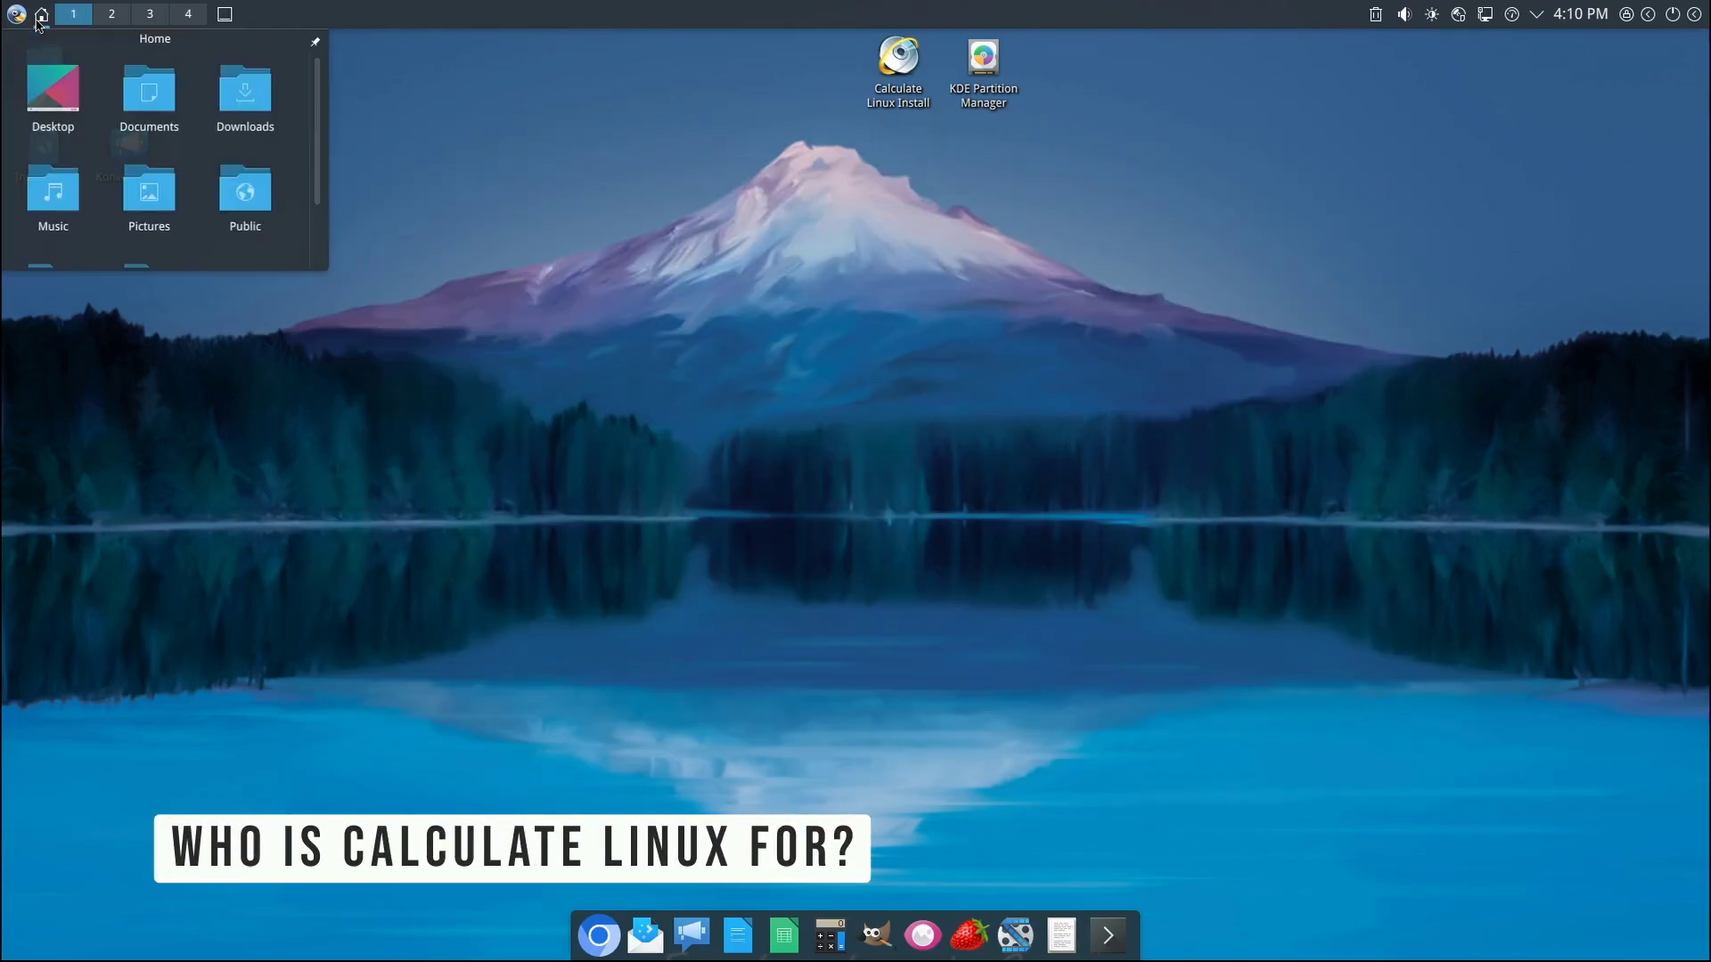
- Reopen the Home popup enlarged to show every folder, close it, and bring up the applications menu
click(47, 26)
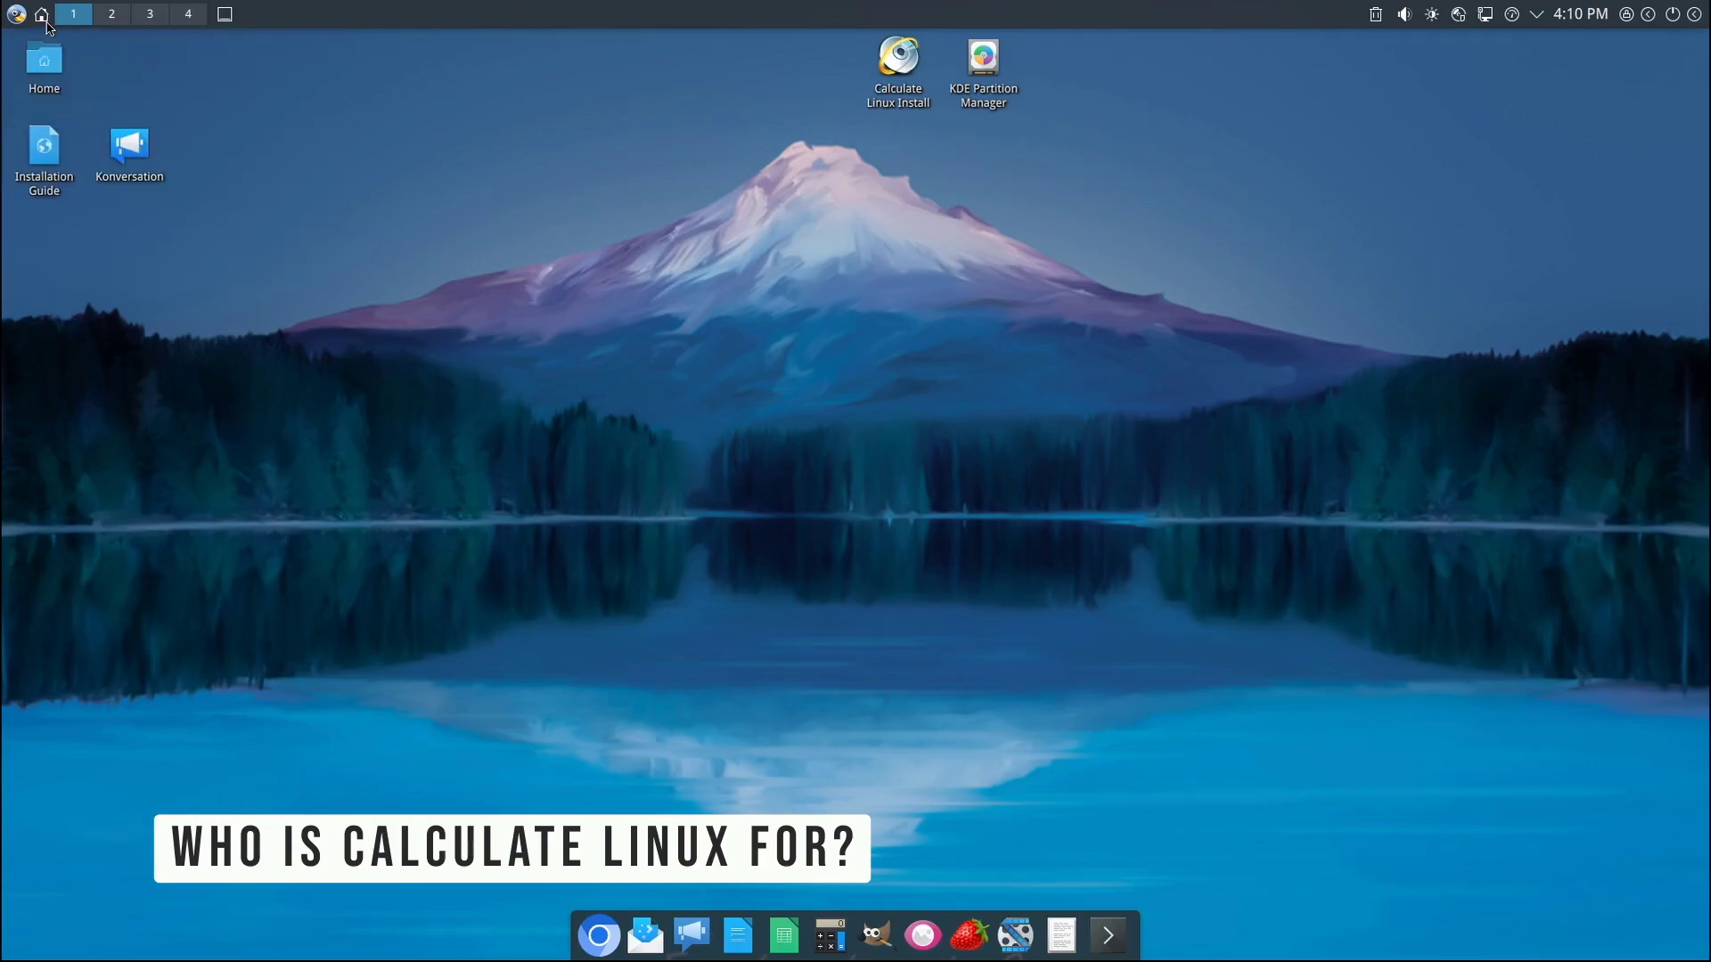
click(39, 27)
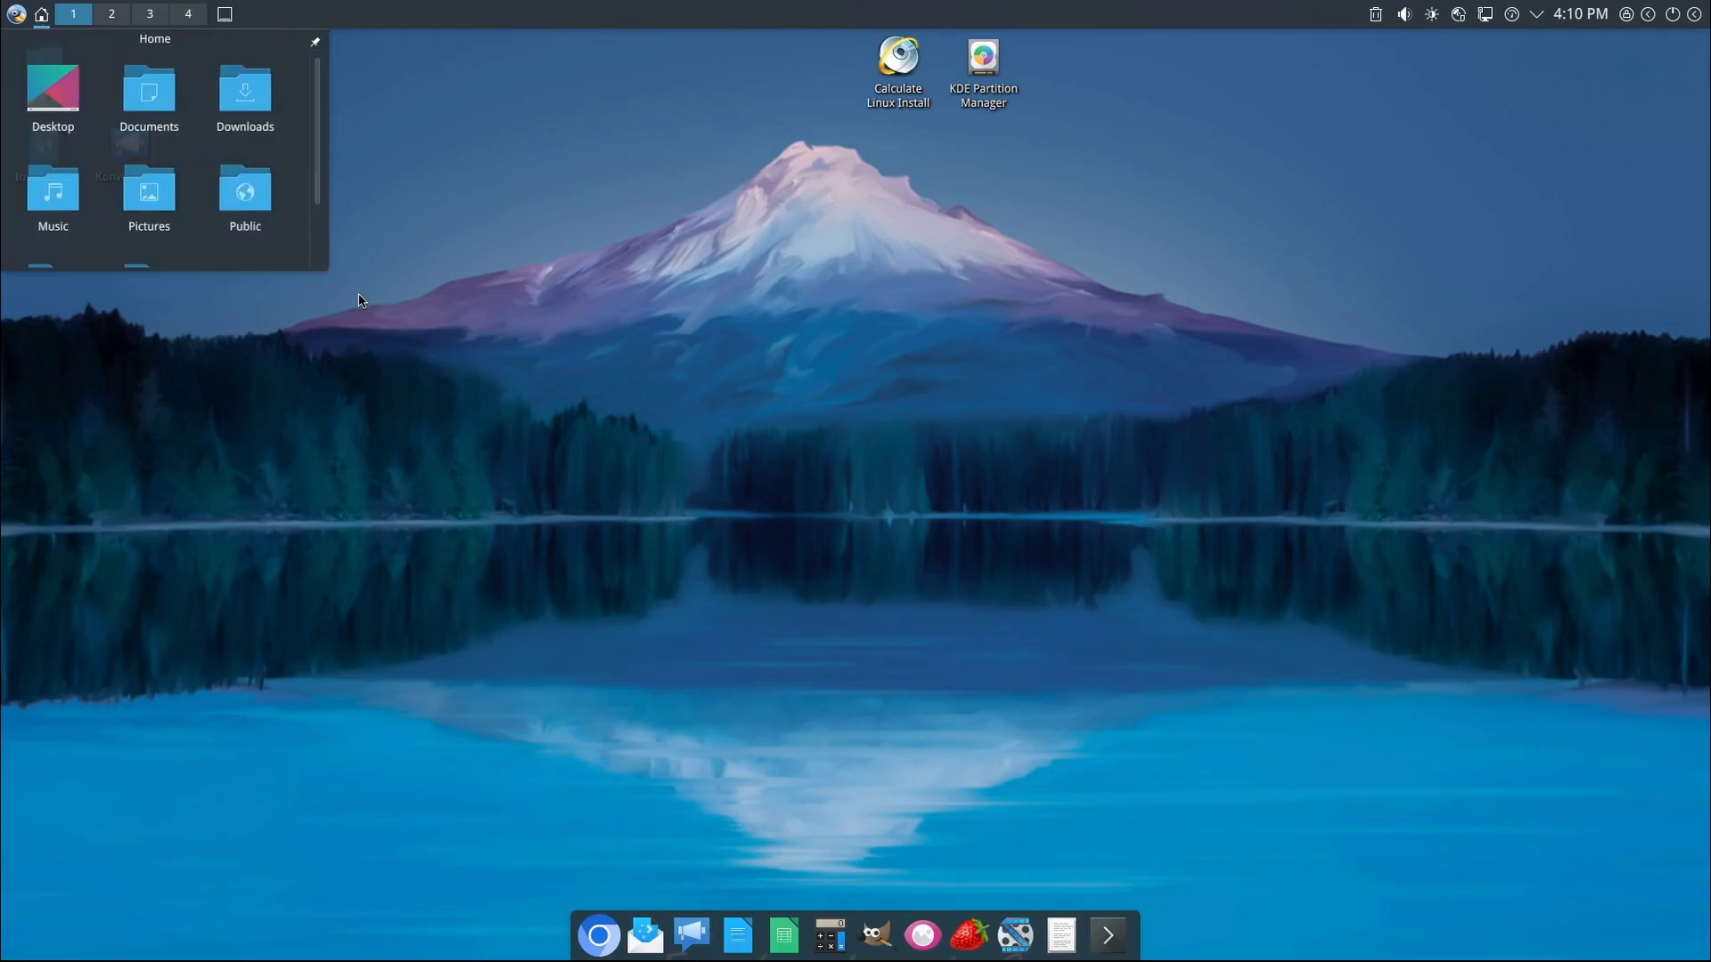
mouse_move(329, 272)
mouse_down()
mouse_move(806, 531)
mouse_move(813, 561)
mouse_up()
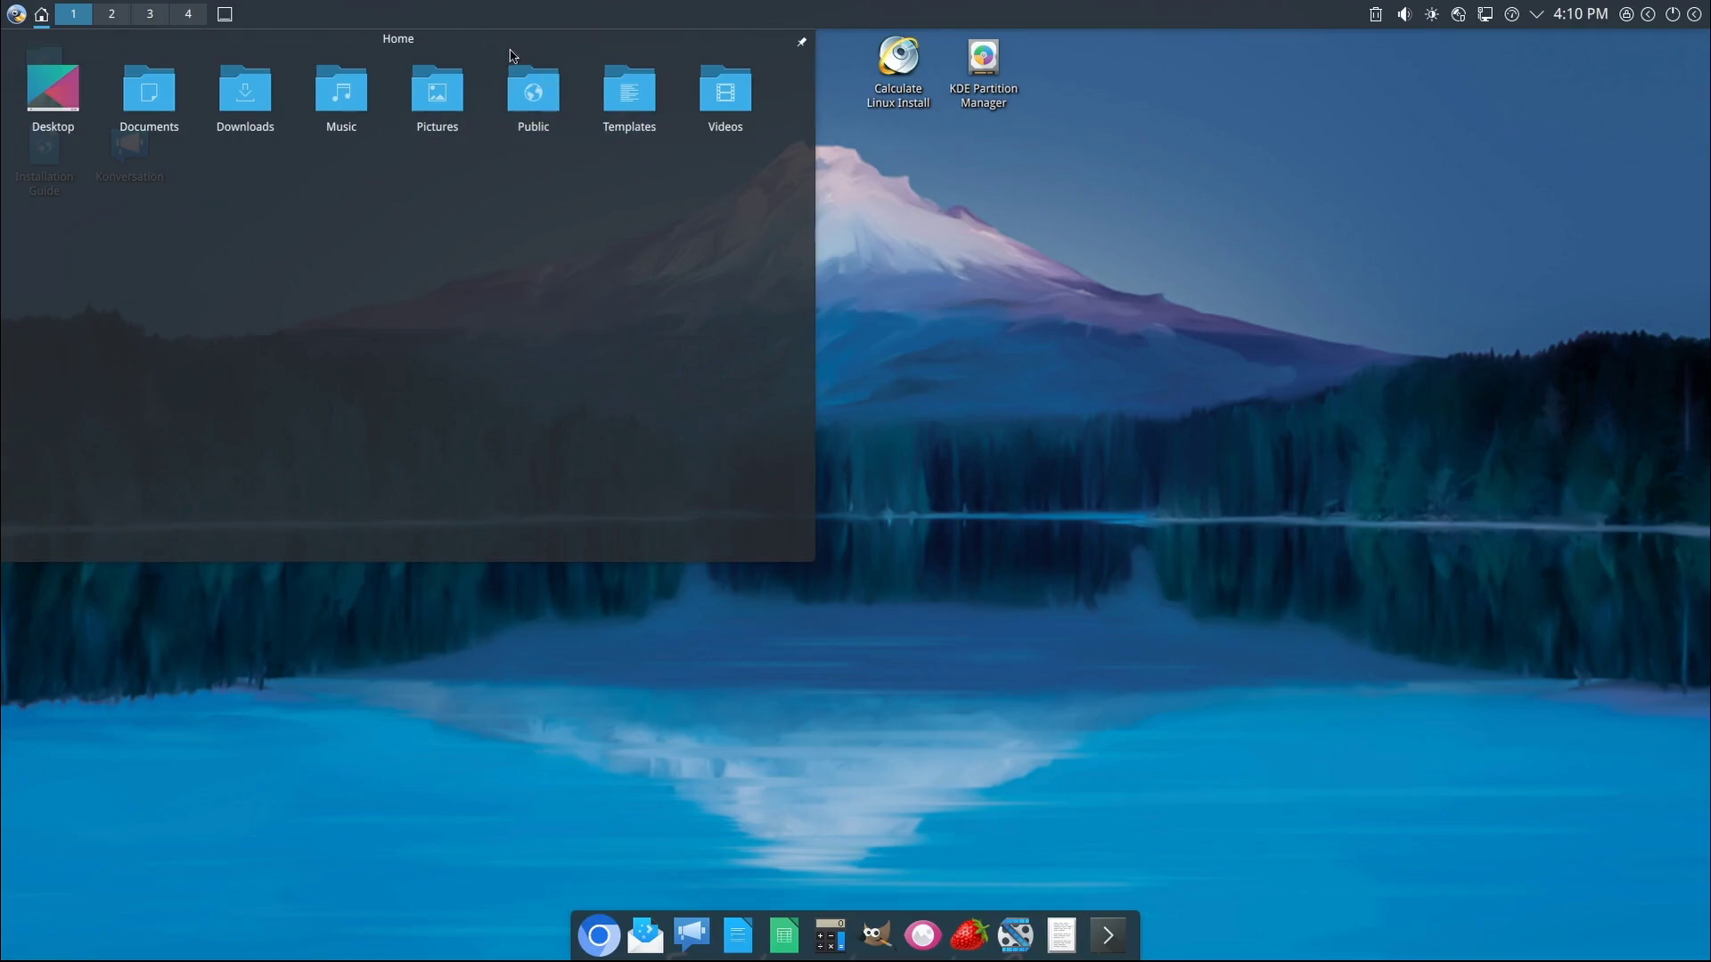
click(42, 19)
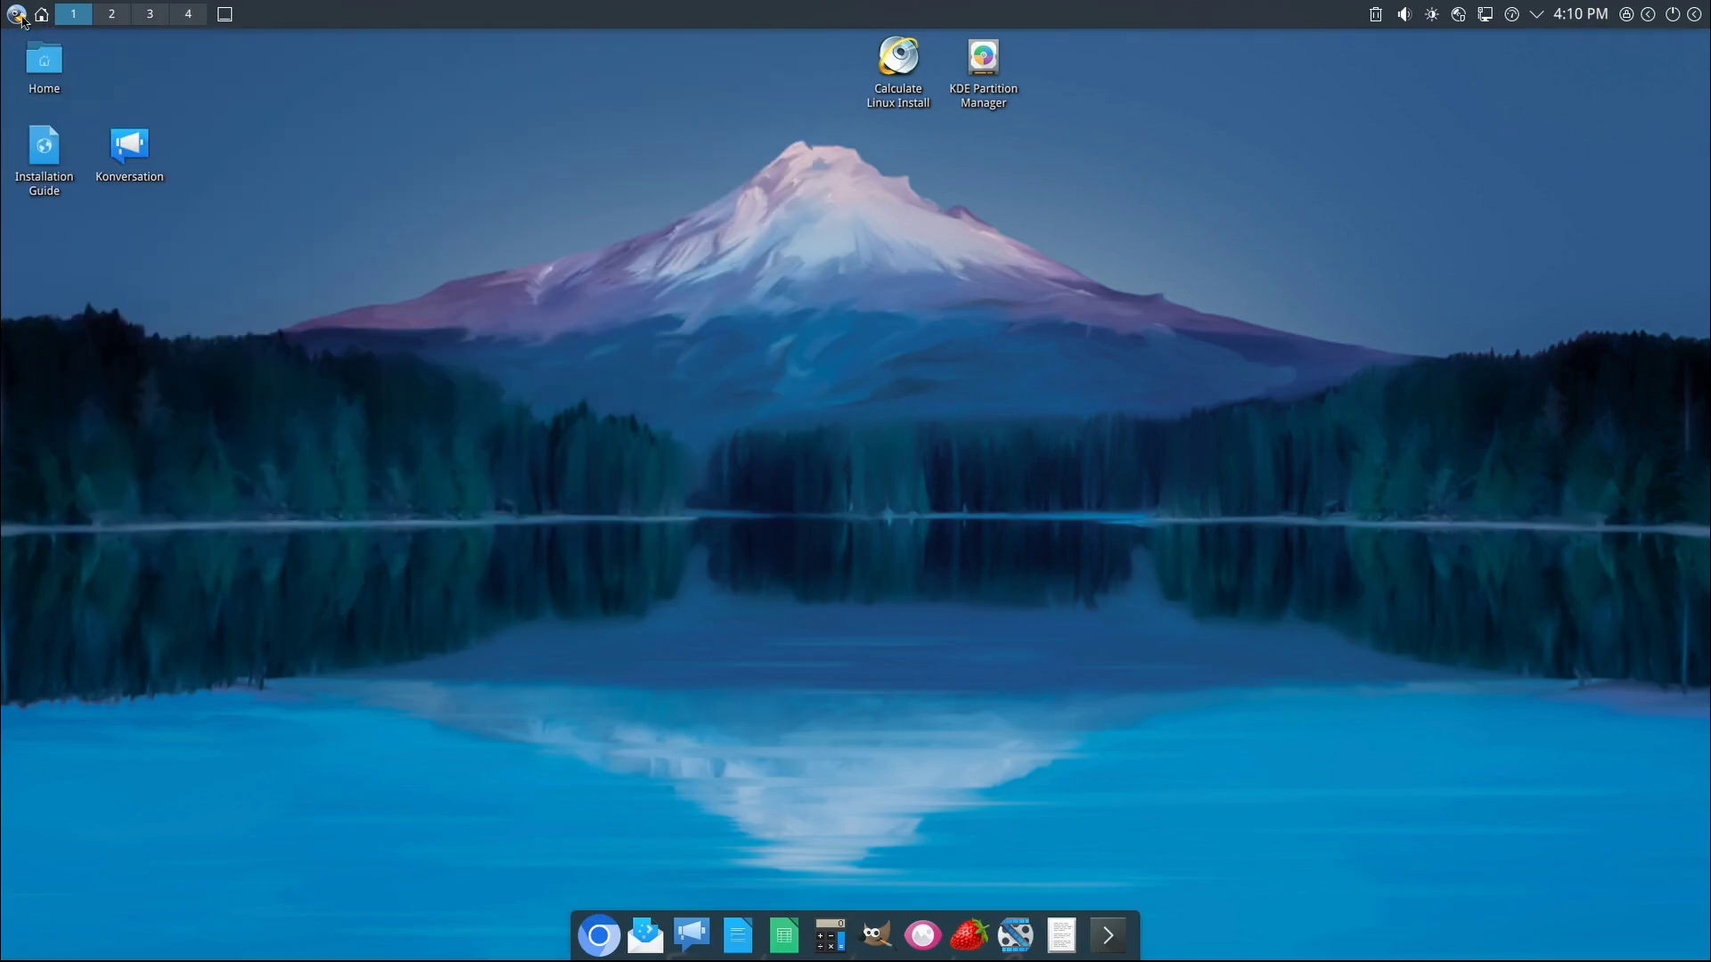
click(16, 14)
mouse_move(67, 226)
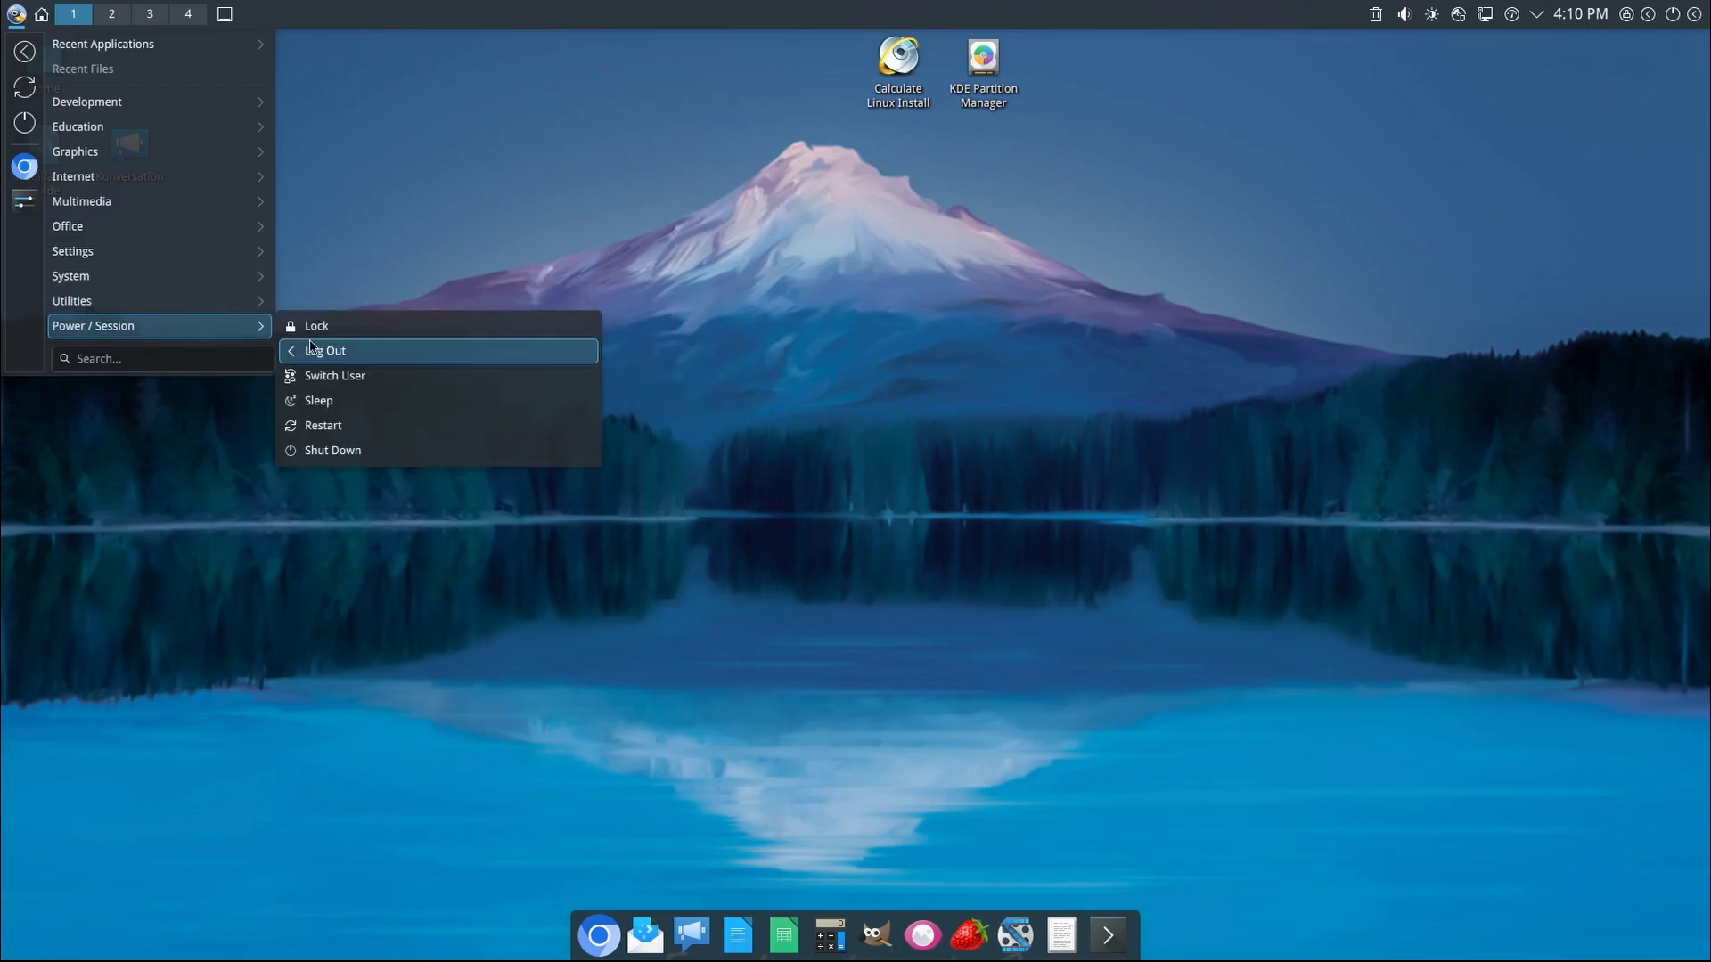
- Launch System Settings and view the Colors & Themes, Colors, Night Light and Application Style pages
click(24, 200)
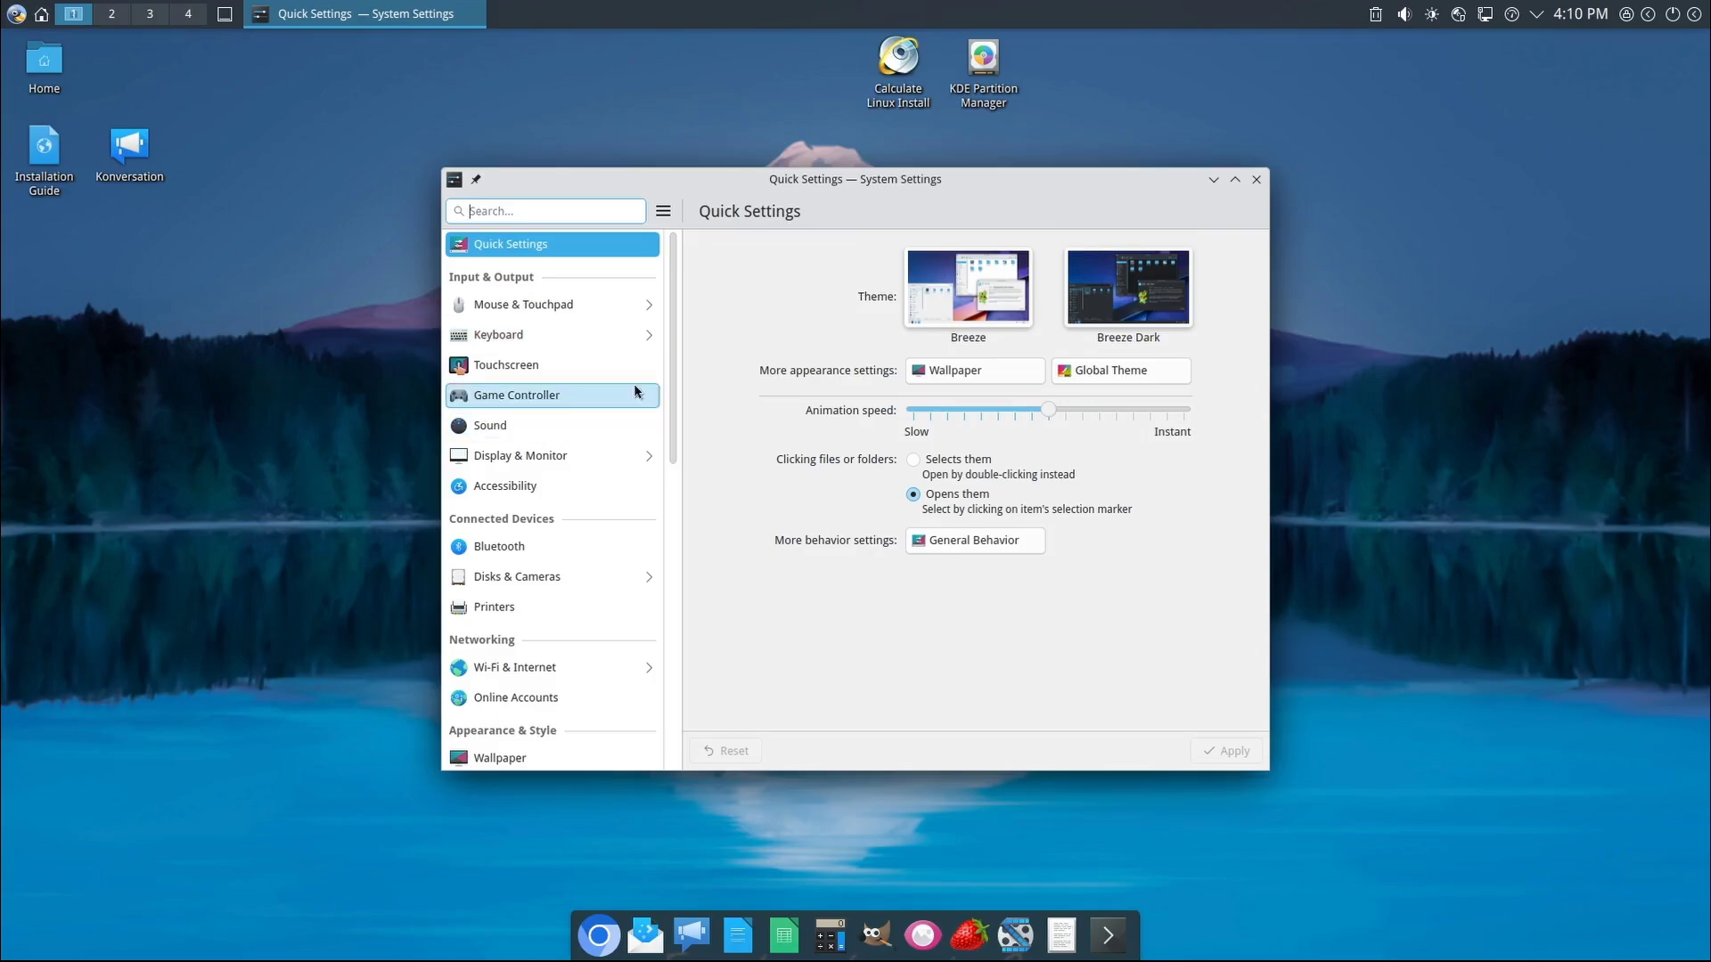
drag(671, 316, 653, 530)
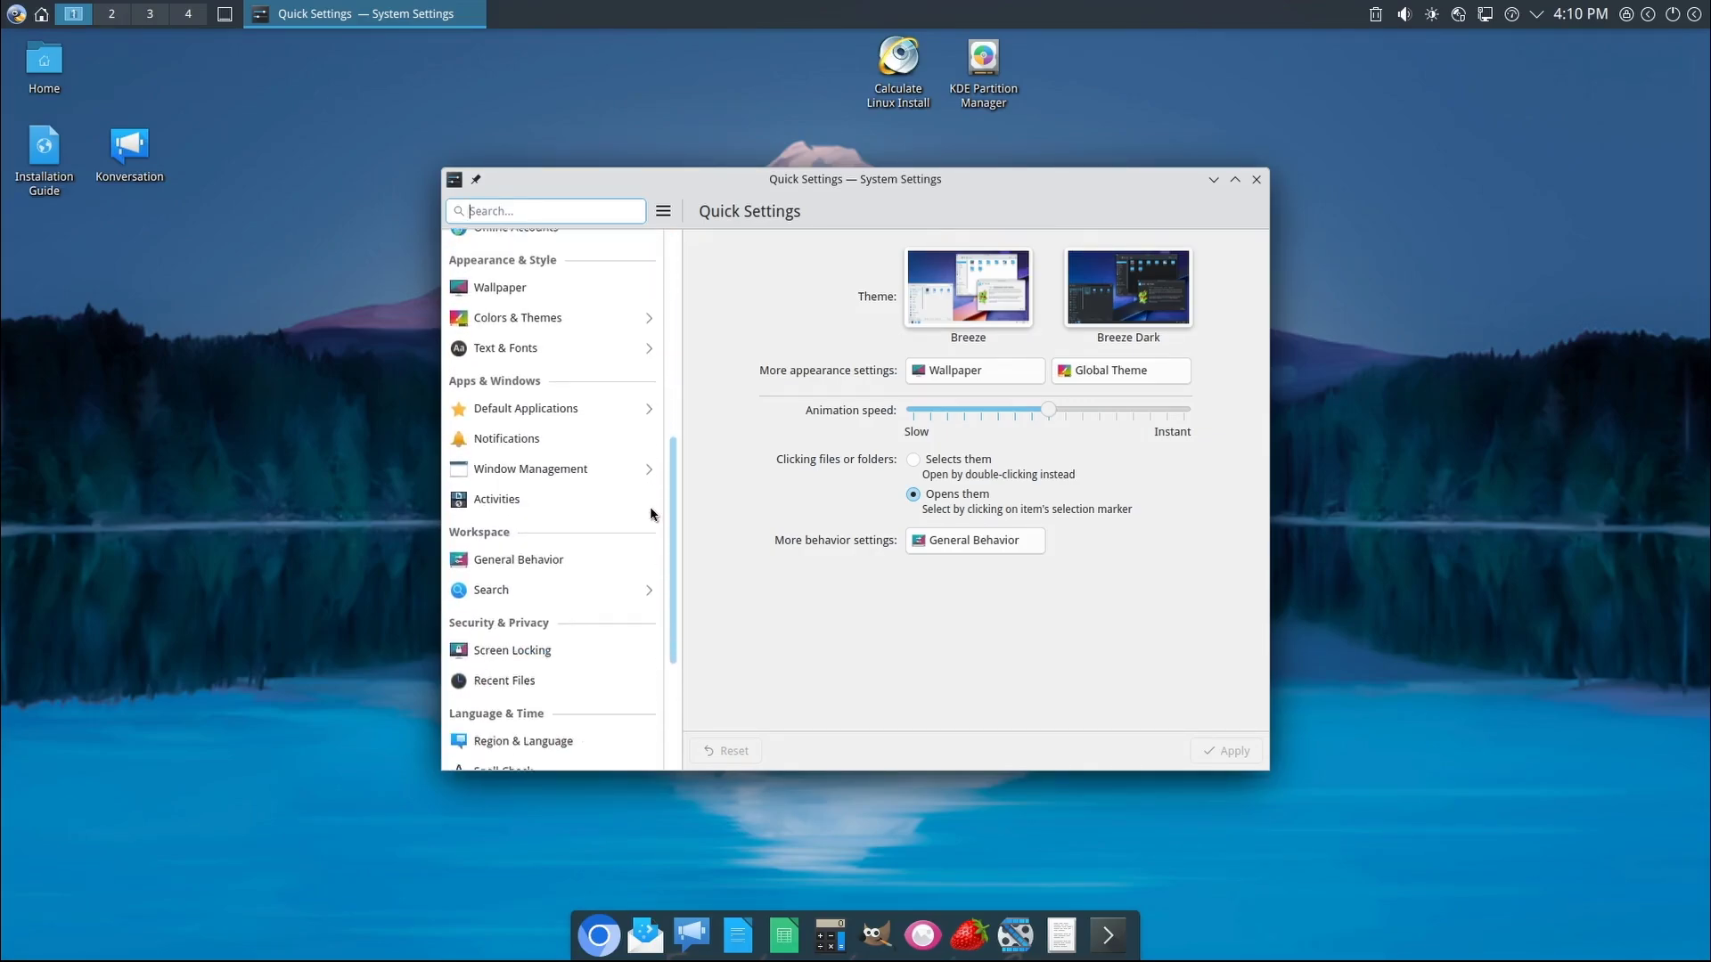
click(510, 284)
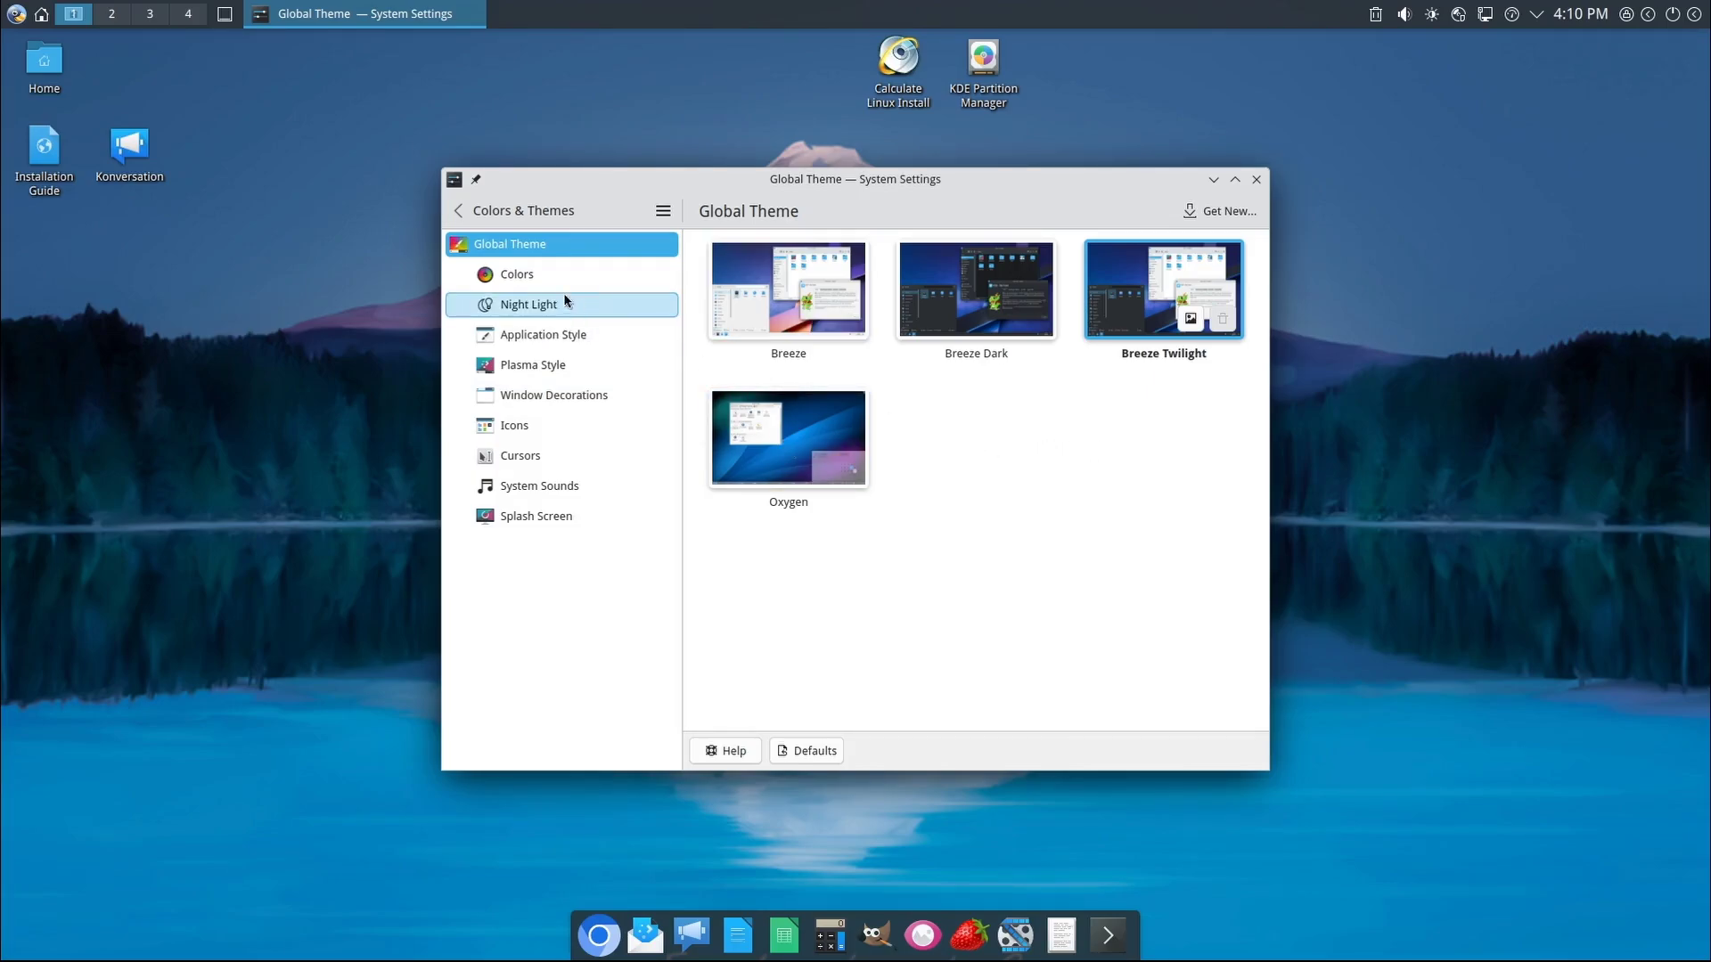
click(535, 276)
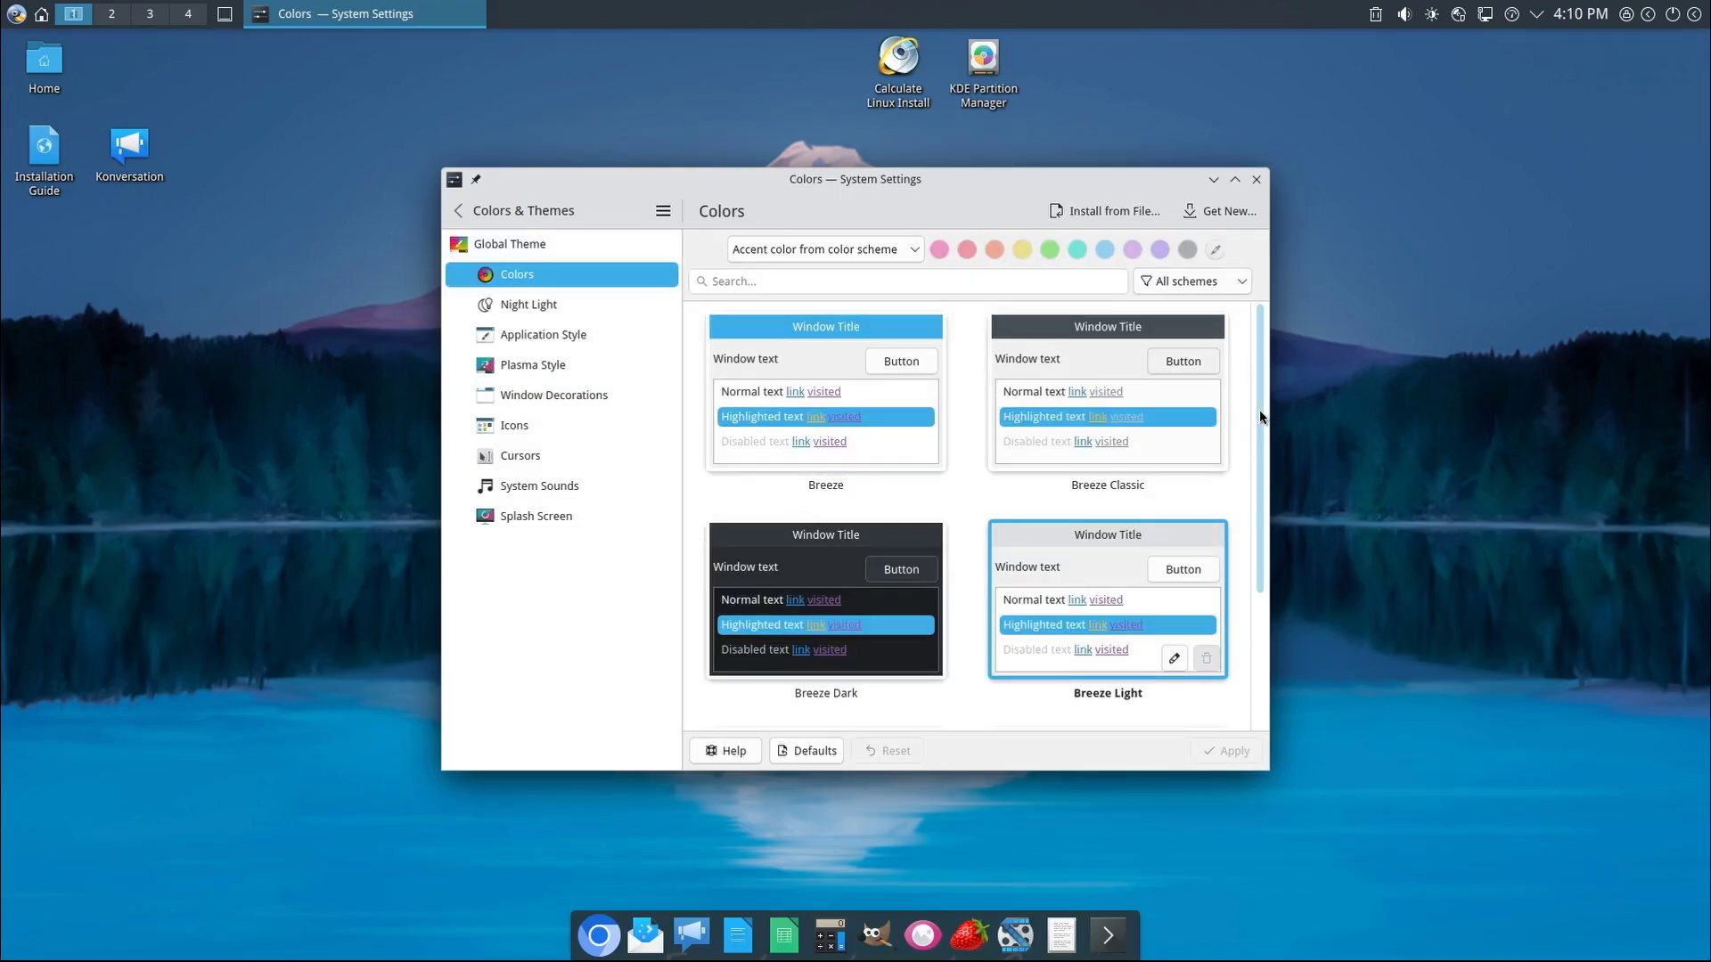
click(551, 307)
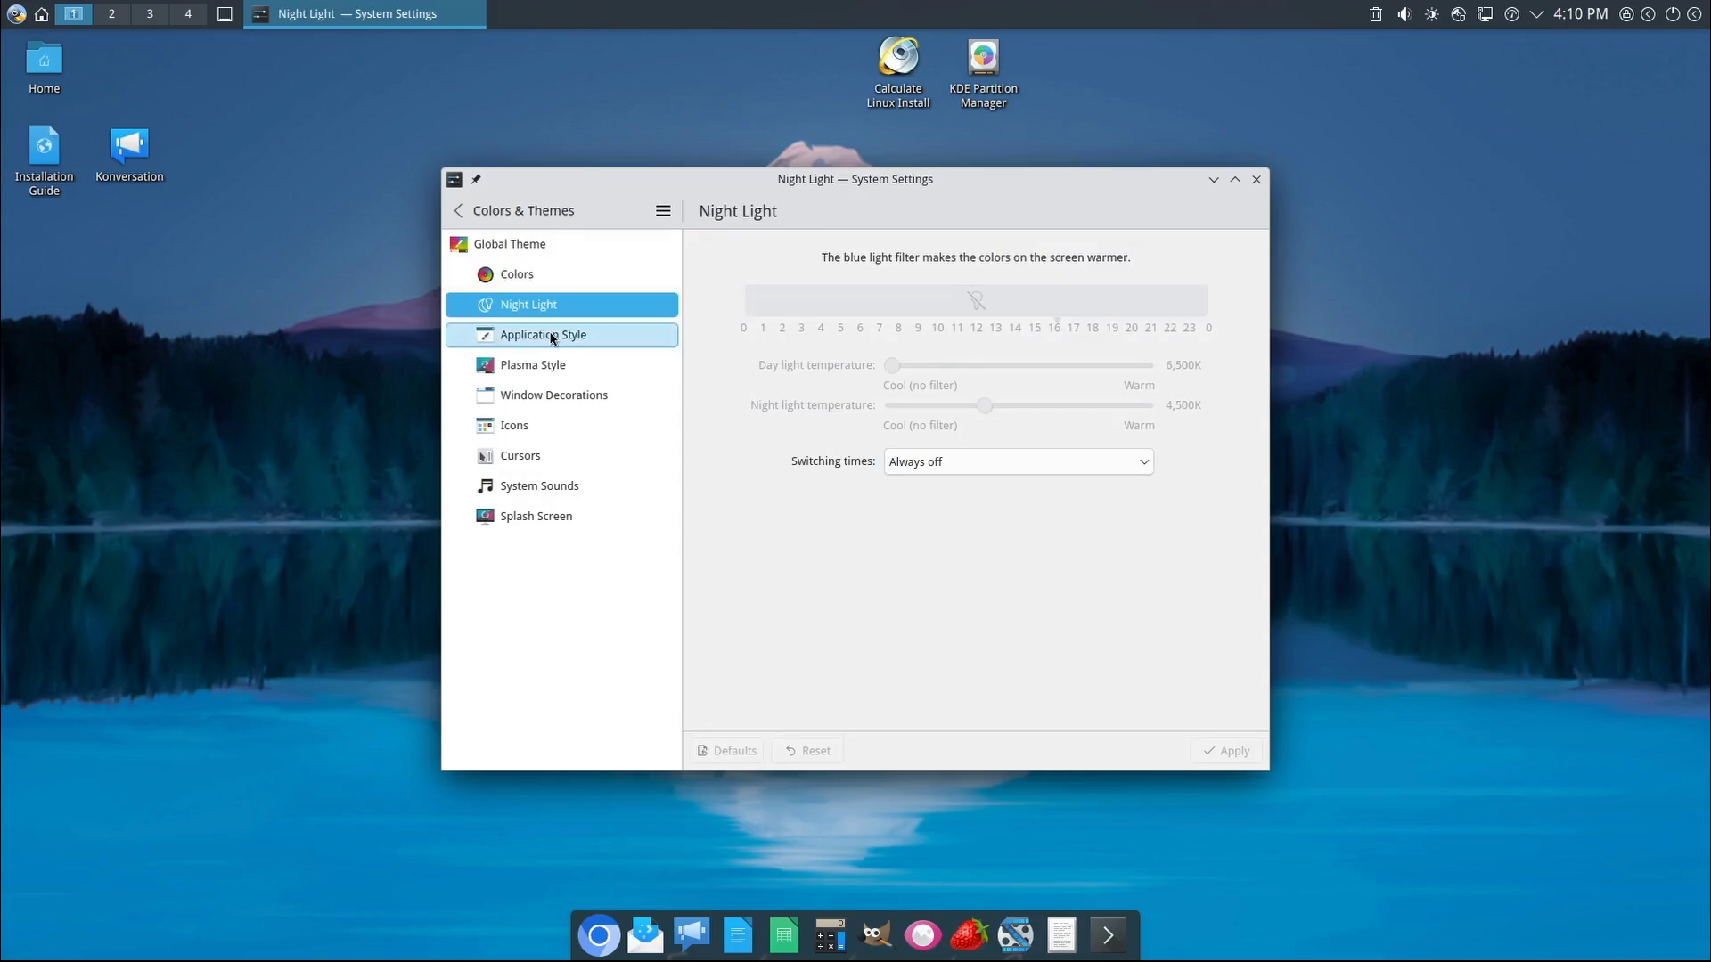
click(552, 336)
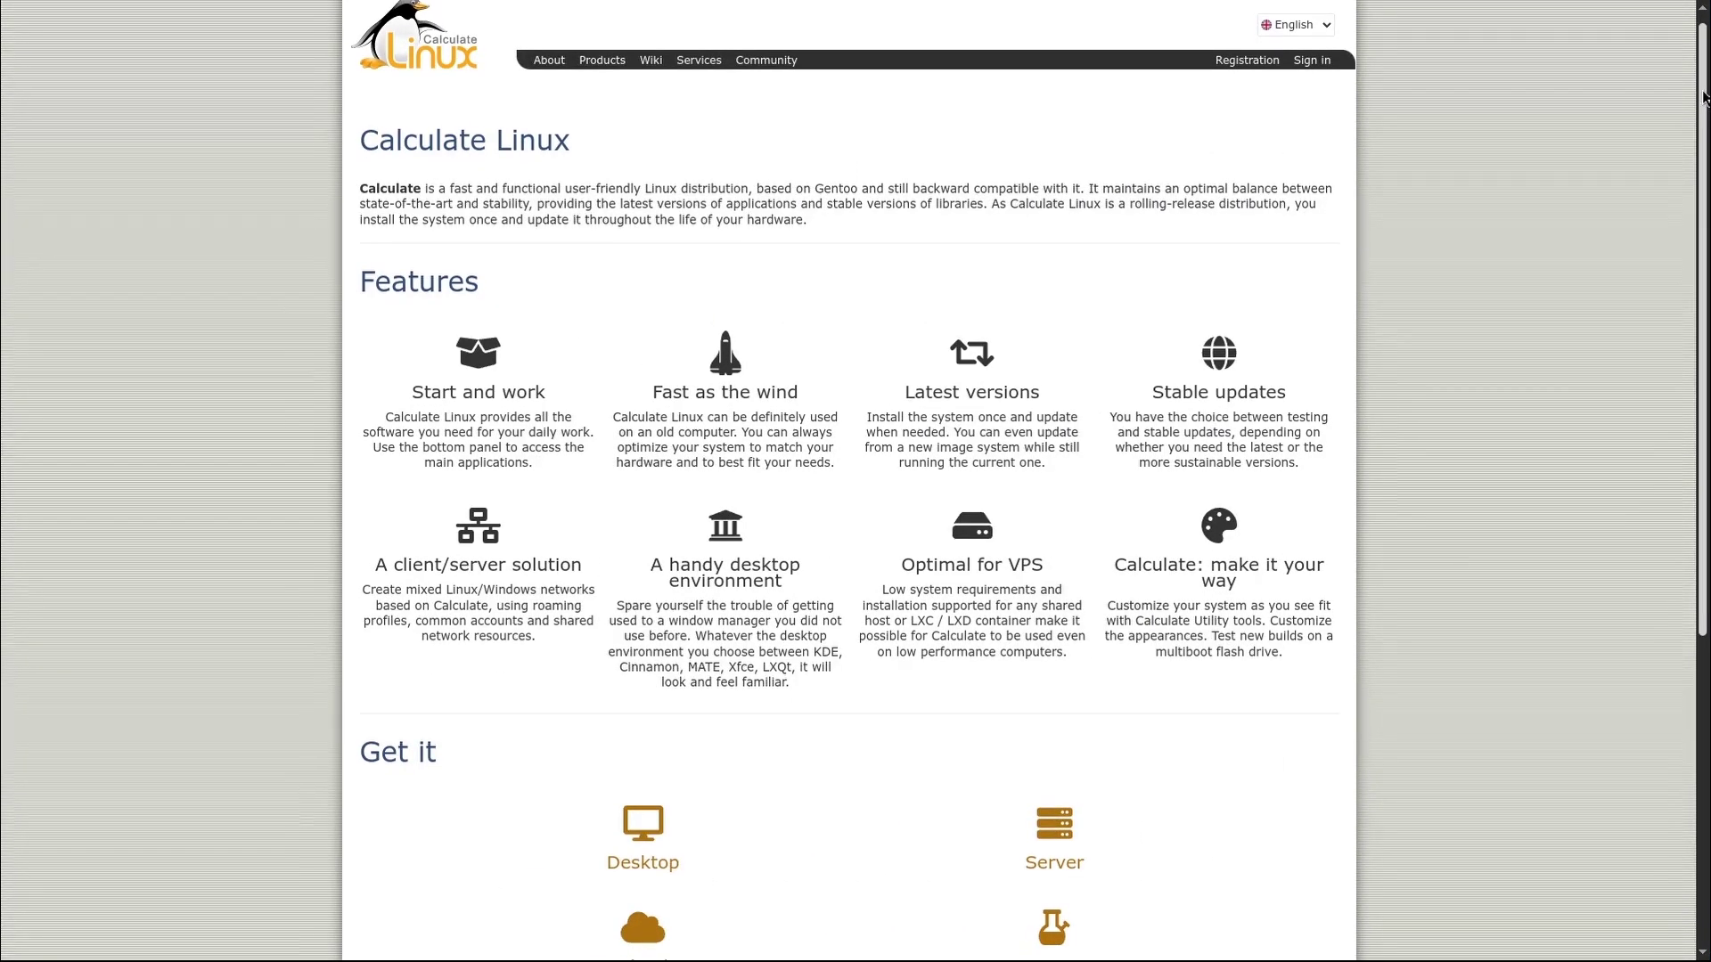
scroll(1702, 160, down, 2)
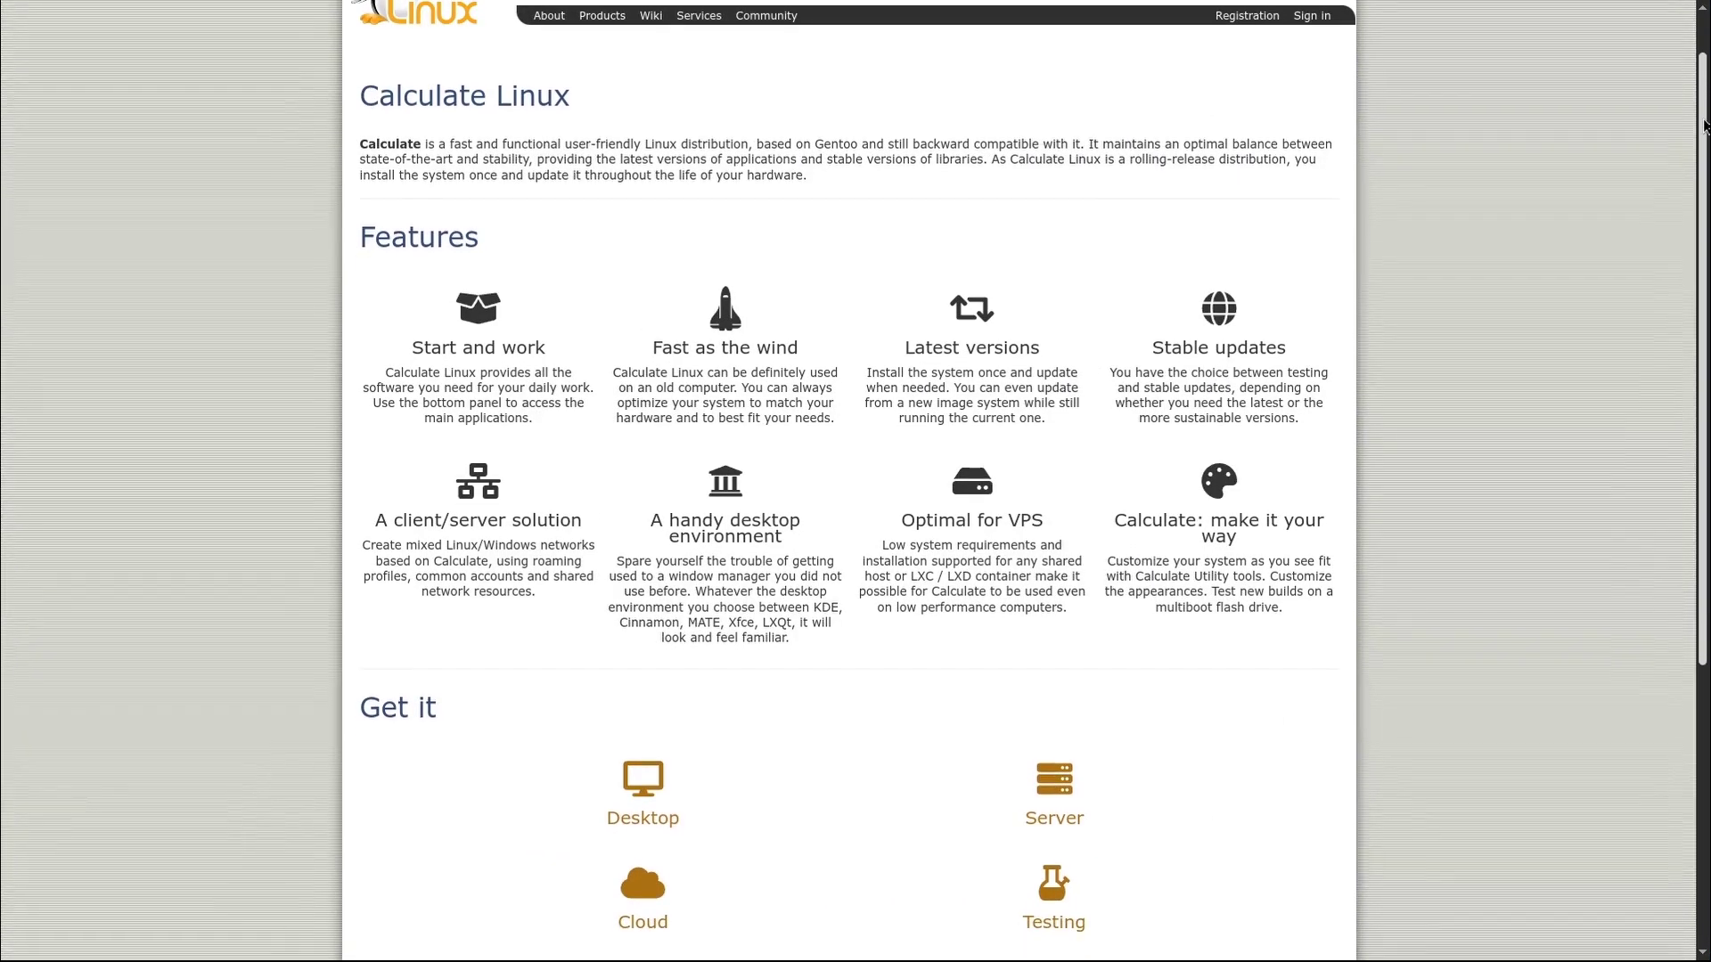
mouse_move(1702, 161)
mouse_down()
mouse_move(1706, 434)
mouse_move(1695, 201)
mouse_up()
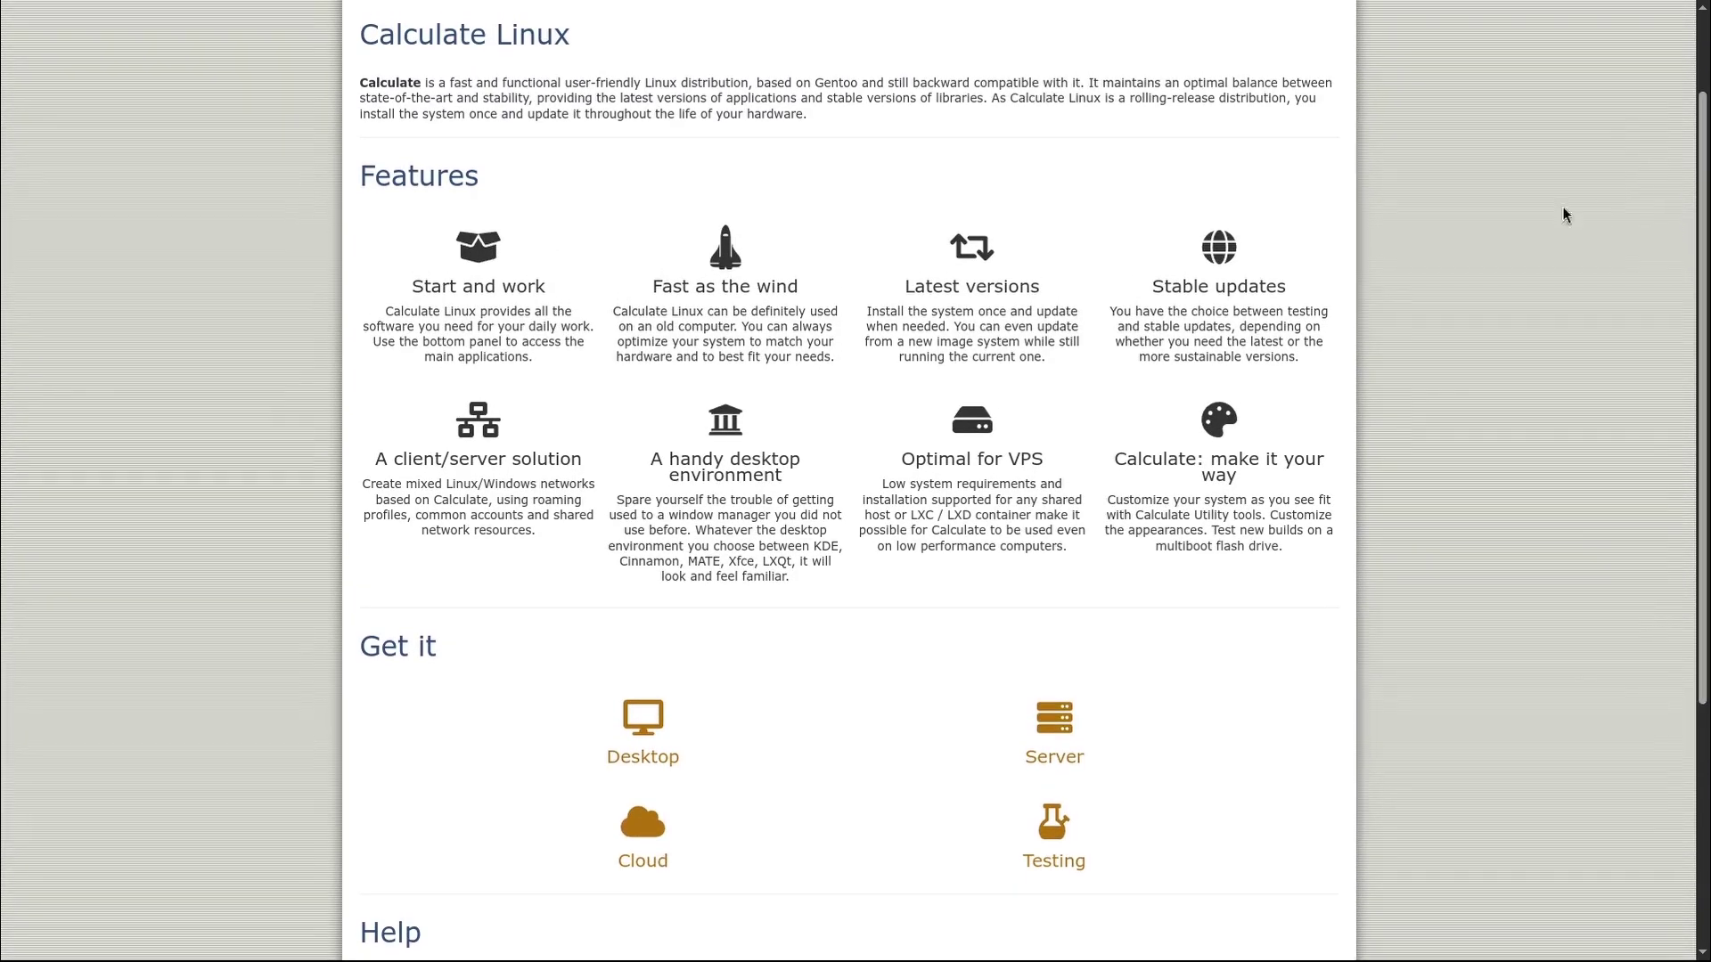
- Open the Desktop edition download page from the homepage's Get it section
click(631, 755)
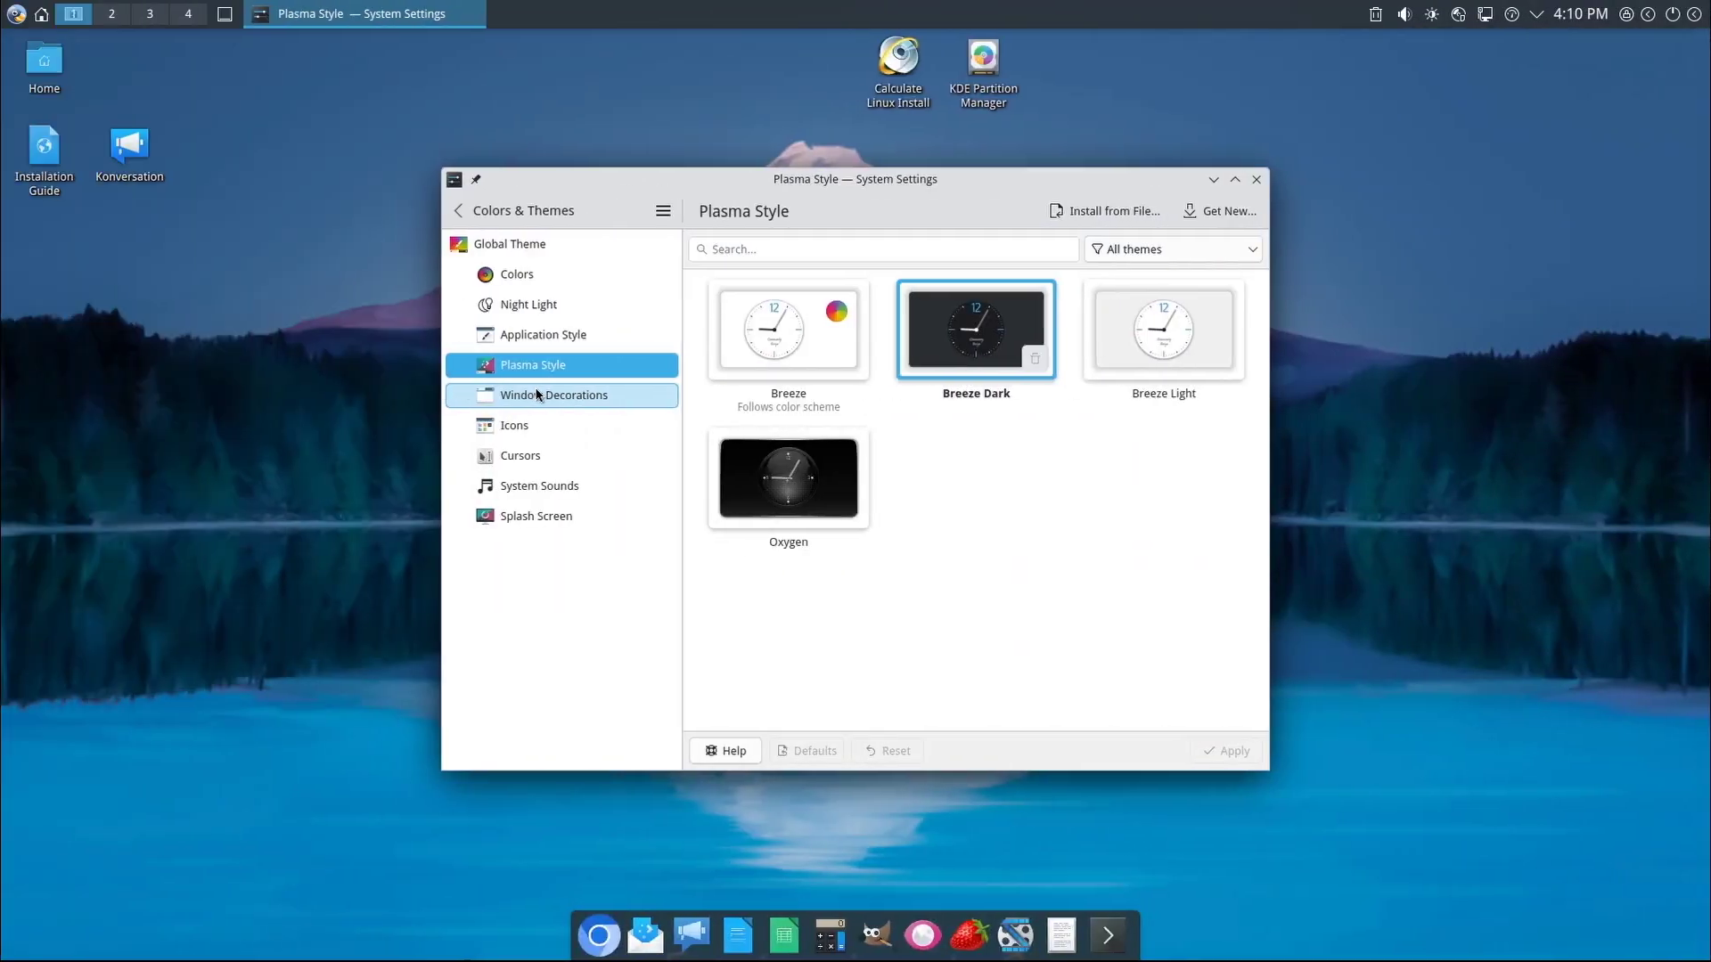
- View the Window Decorations, Icons, Cursors, System Sounds and Splash Screen pages, then close System Settings
click(536, 395)
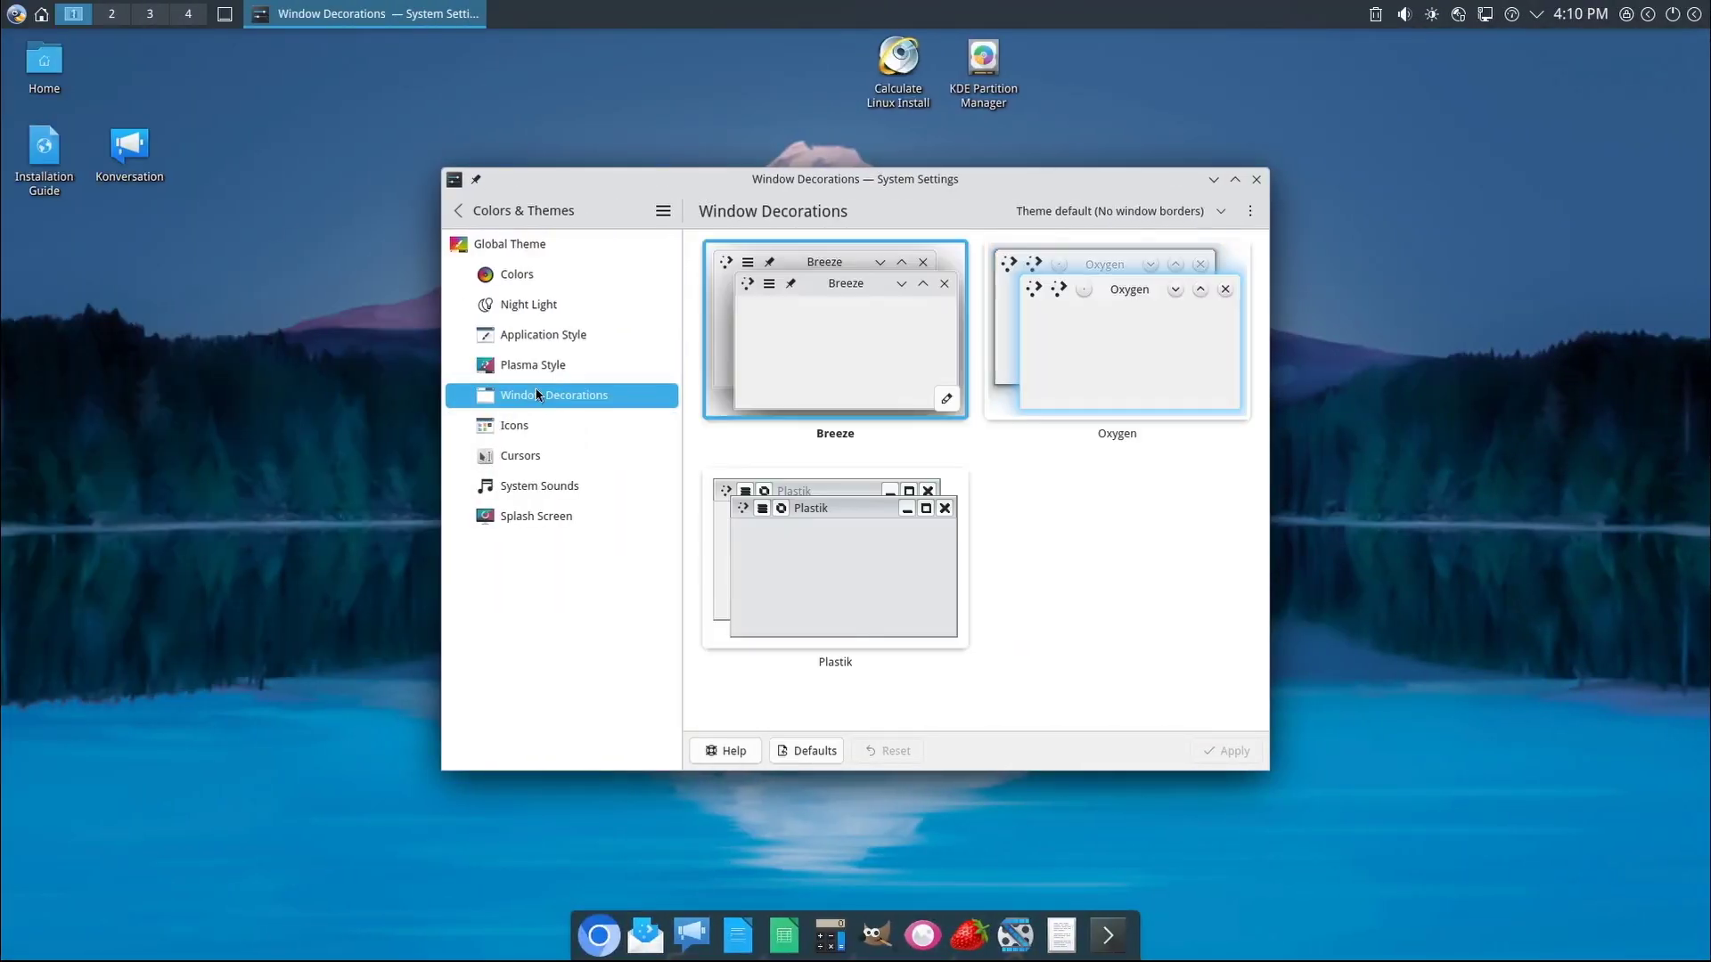
click(524, 428)
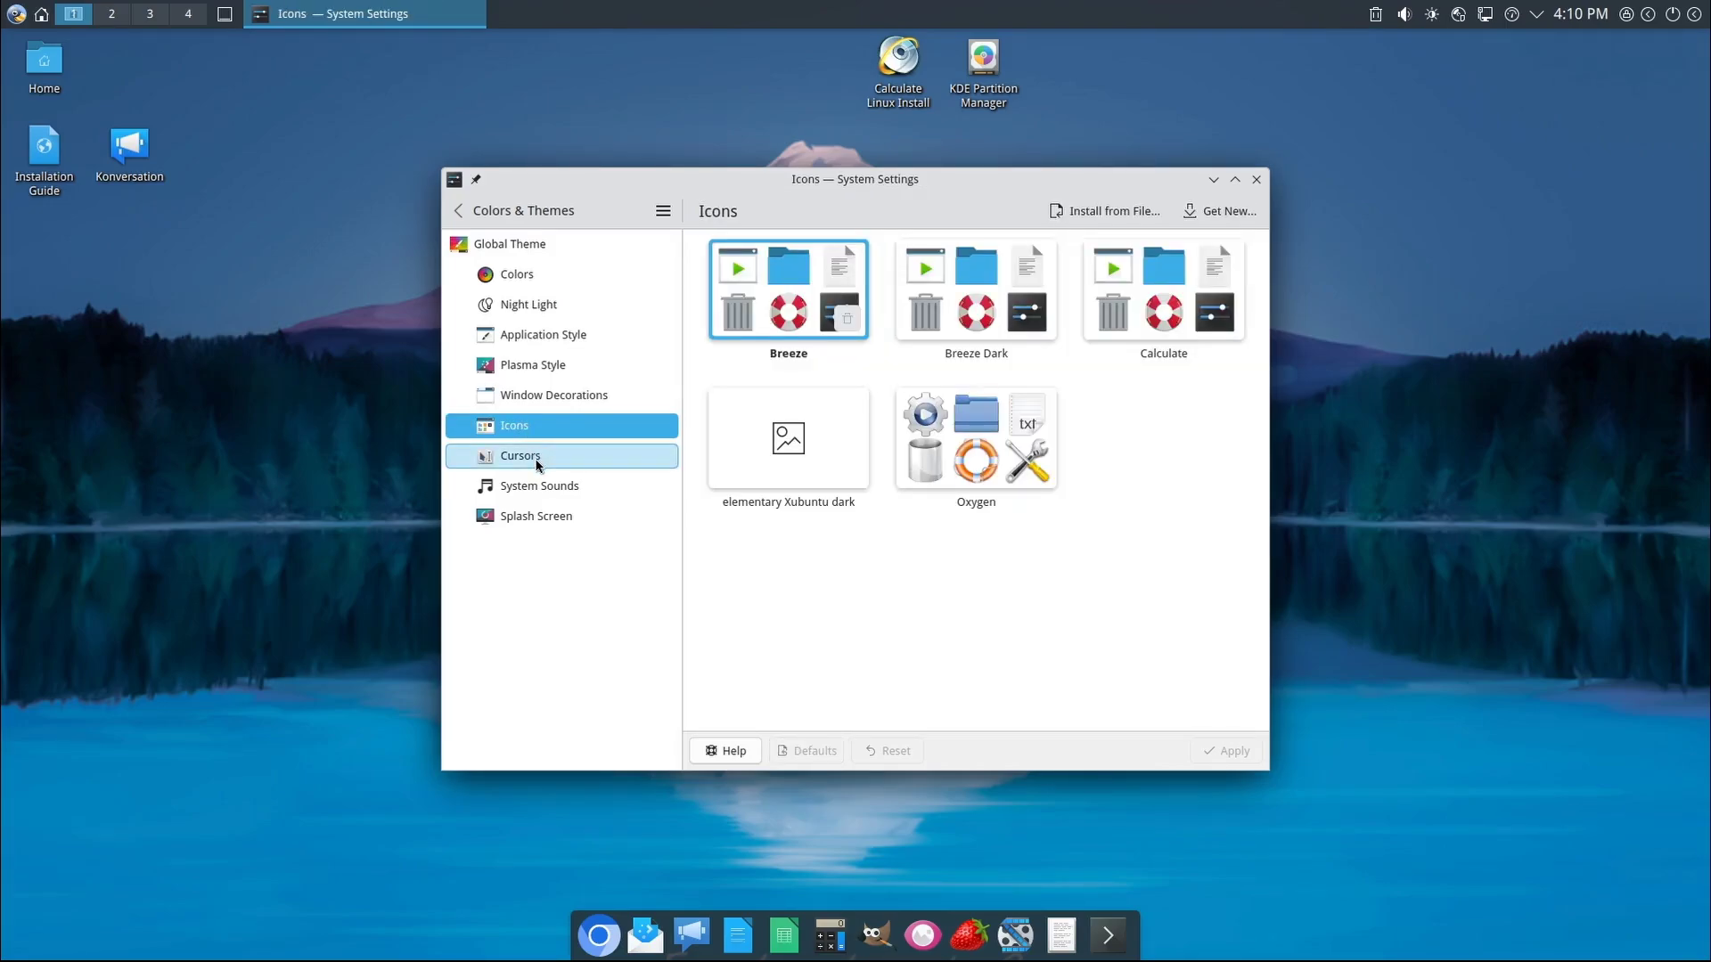
click(537, 462)
click(540, 491)
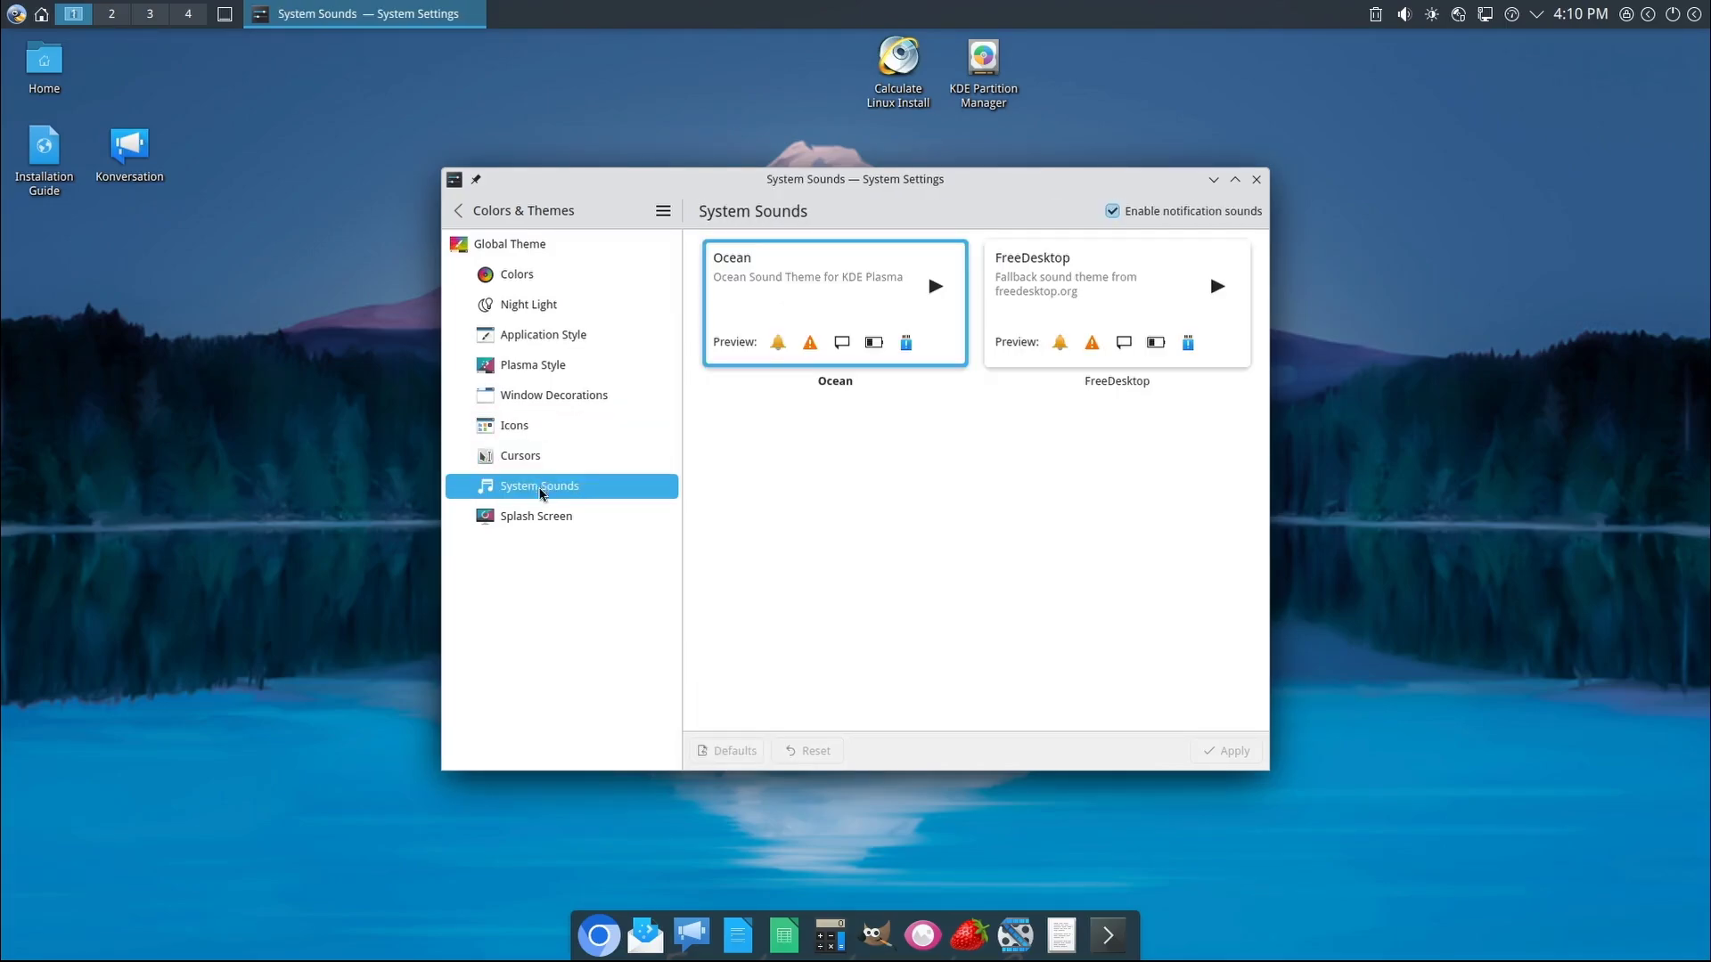
click(555, 519)
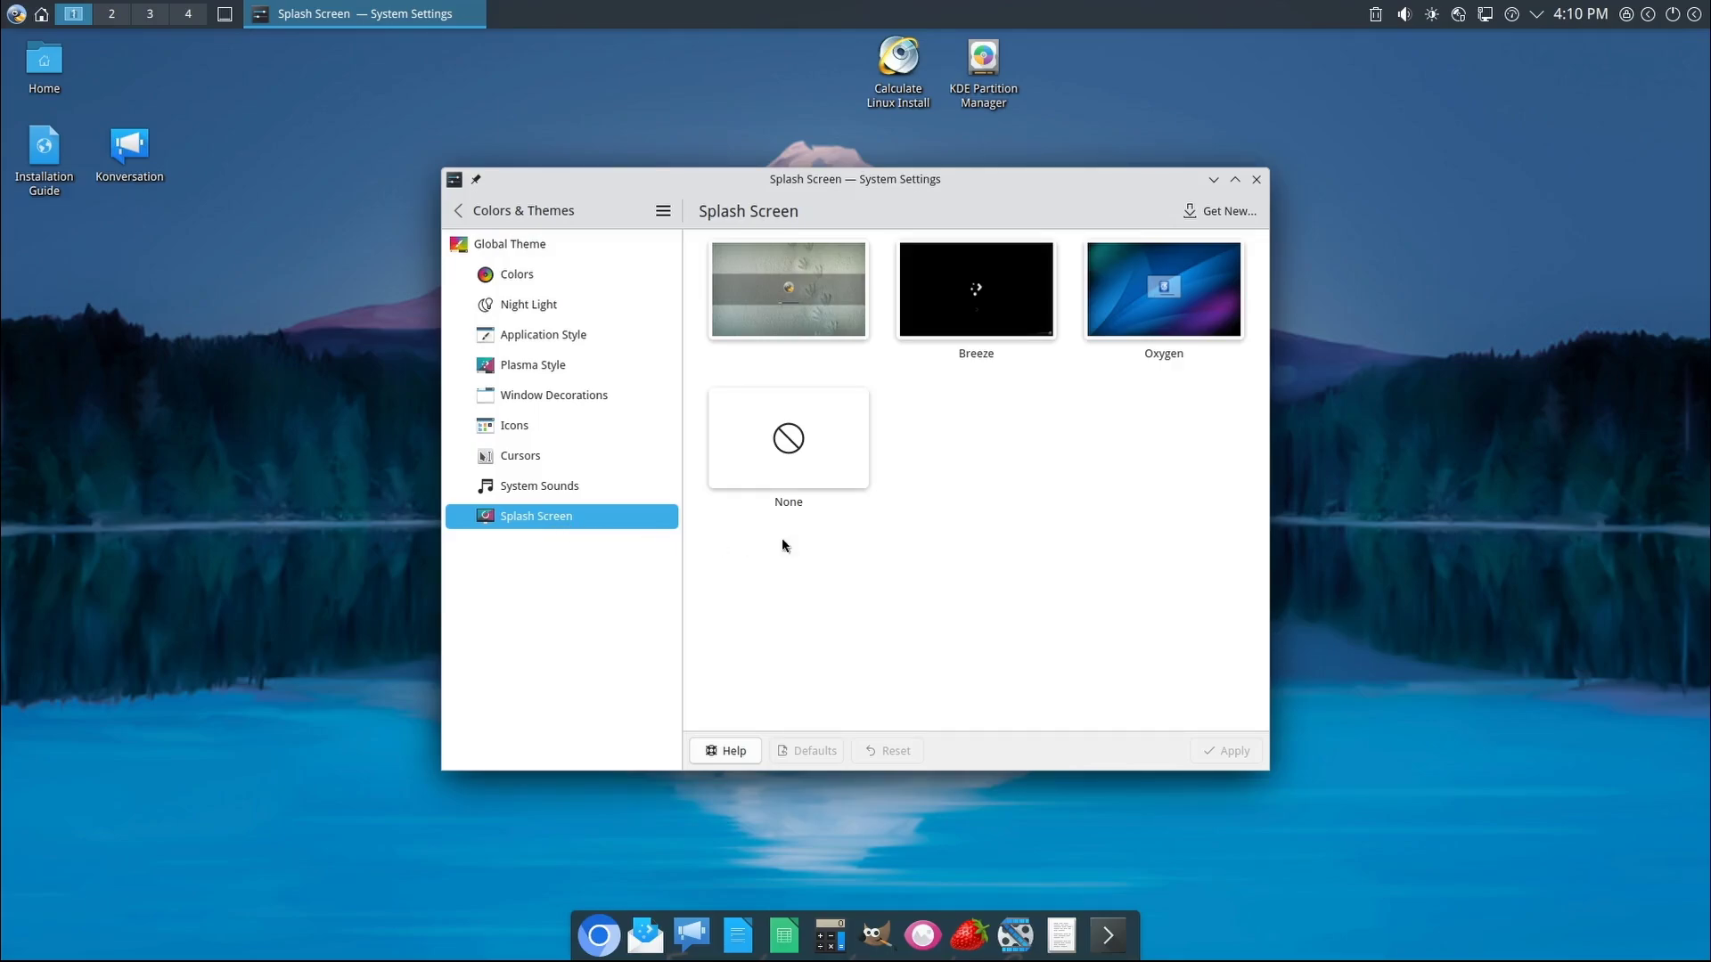
click(1256, 181)
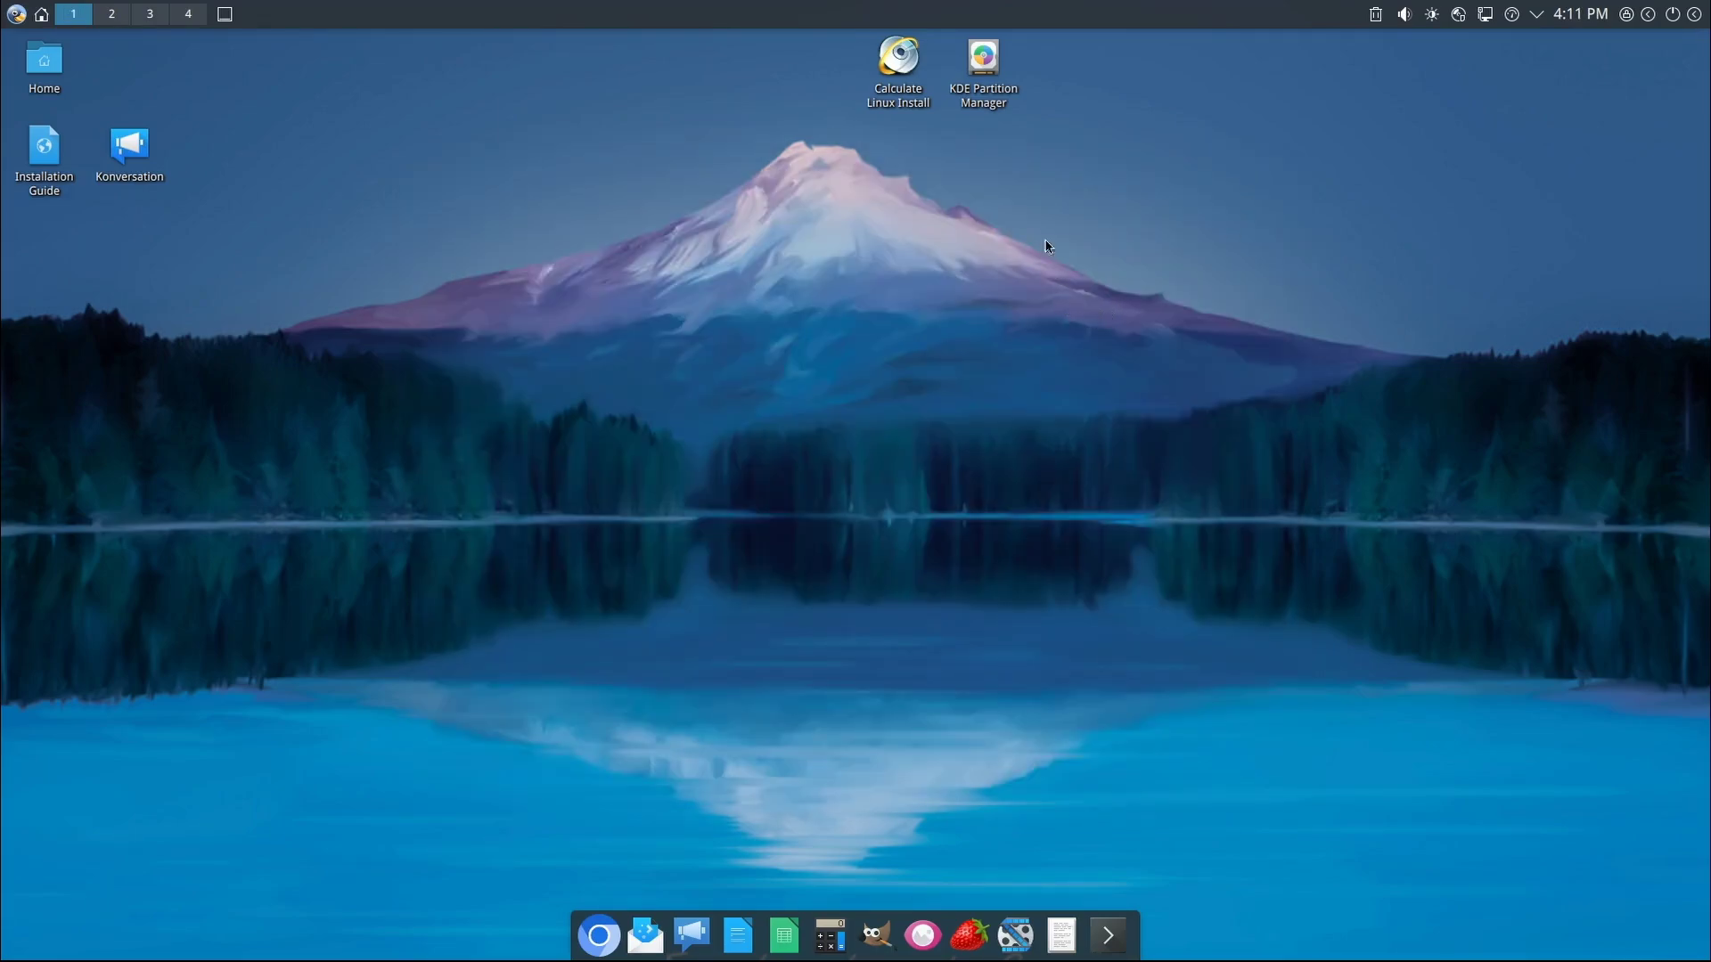
- Launch KDE Partition Manager enlarged and show its About dialog with version 24.12.2
click(1000, 89)
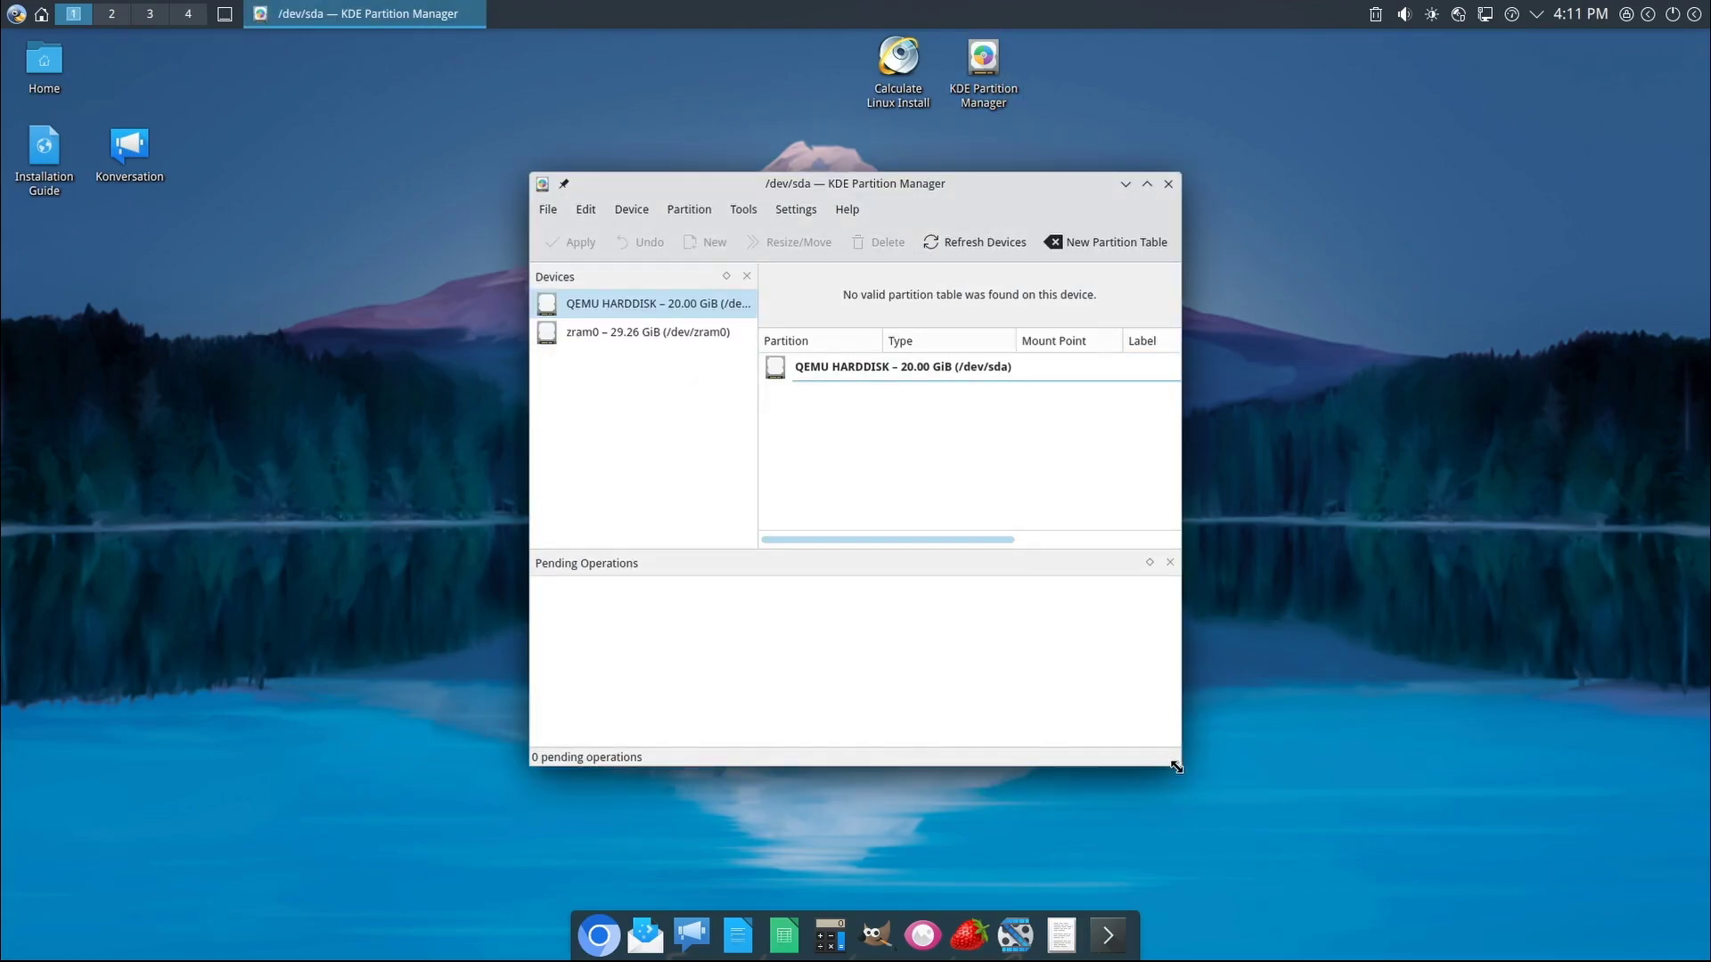
drag(1179, 764, 1540, 780)
drag(1146, 196, 1012, 185)
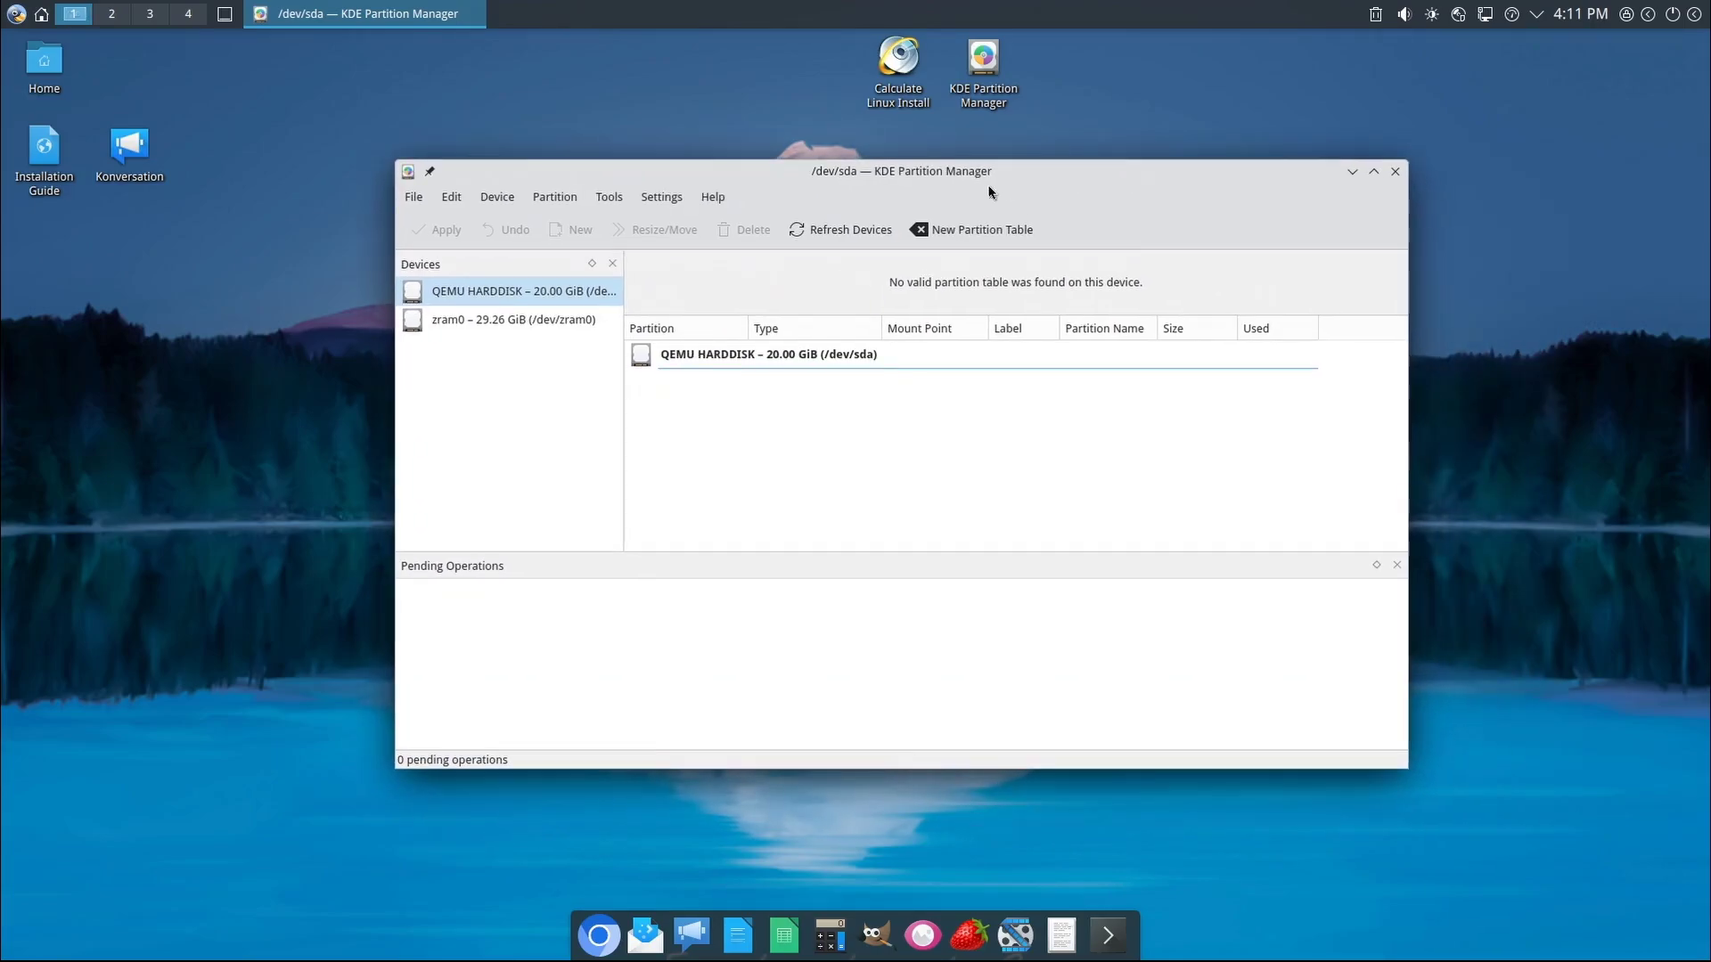
click(712, 197)
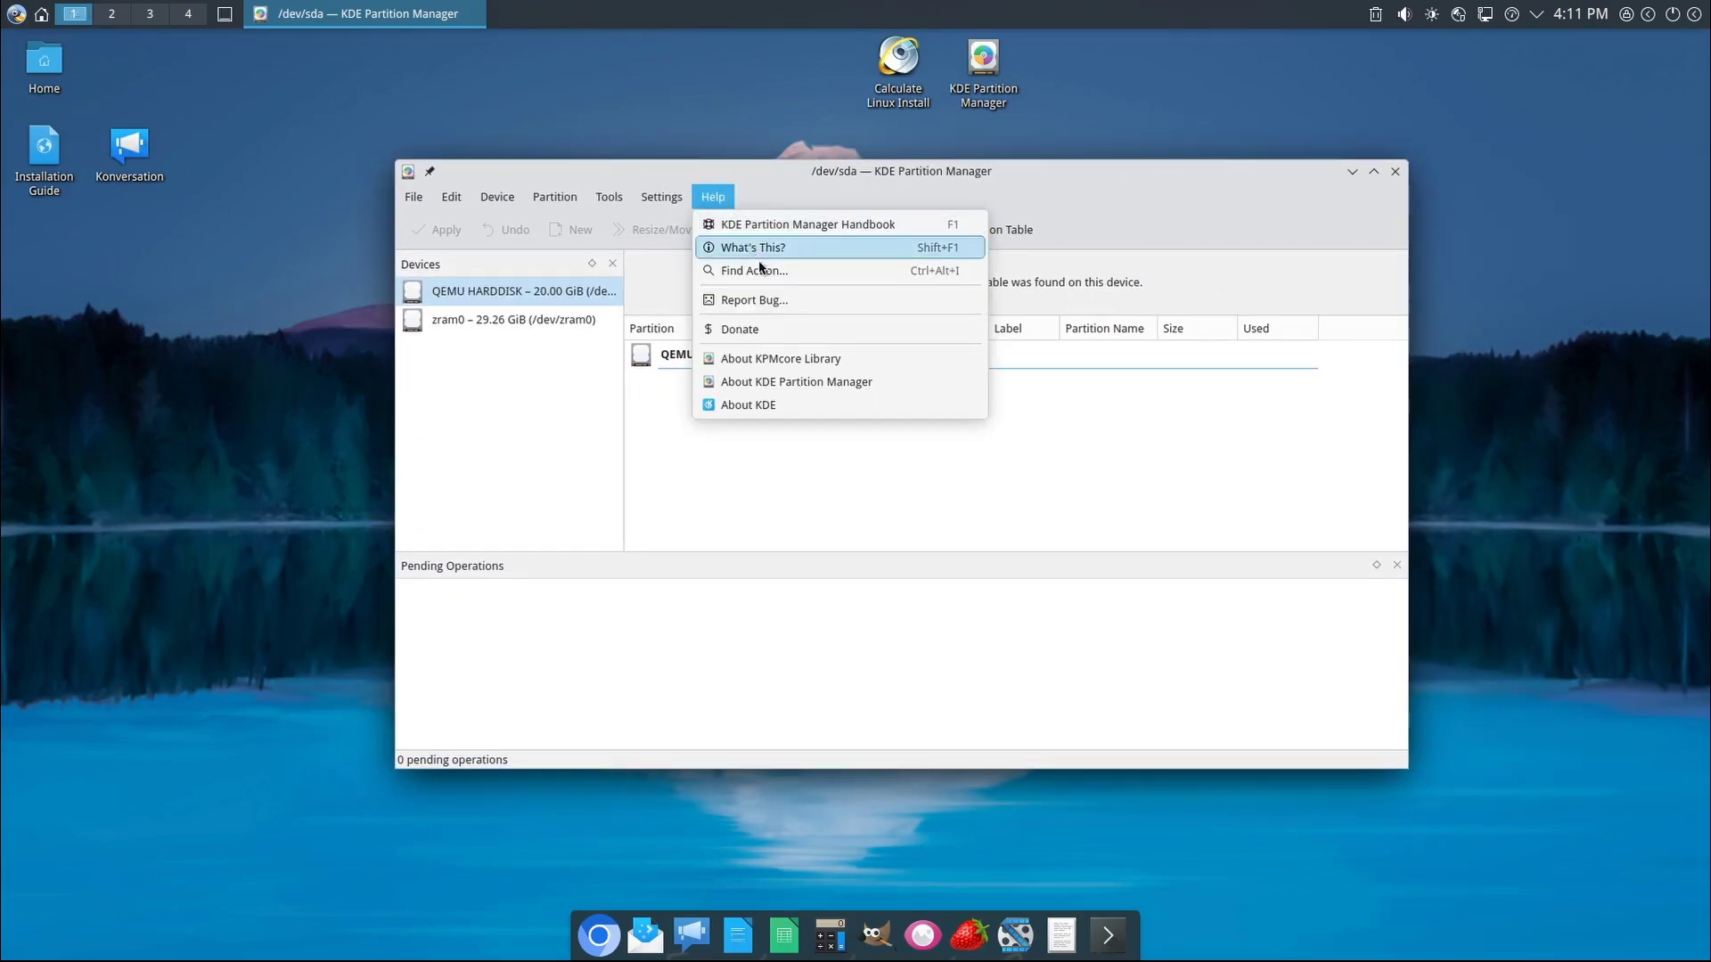
click(847, 381)
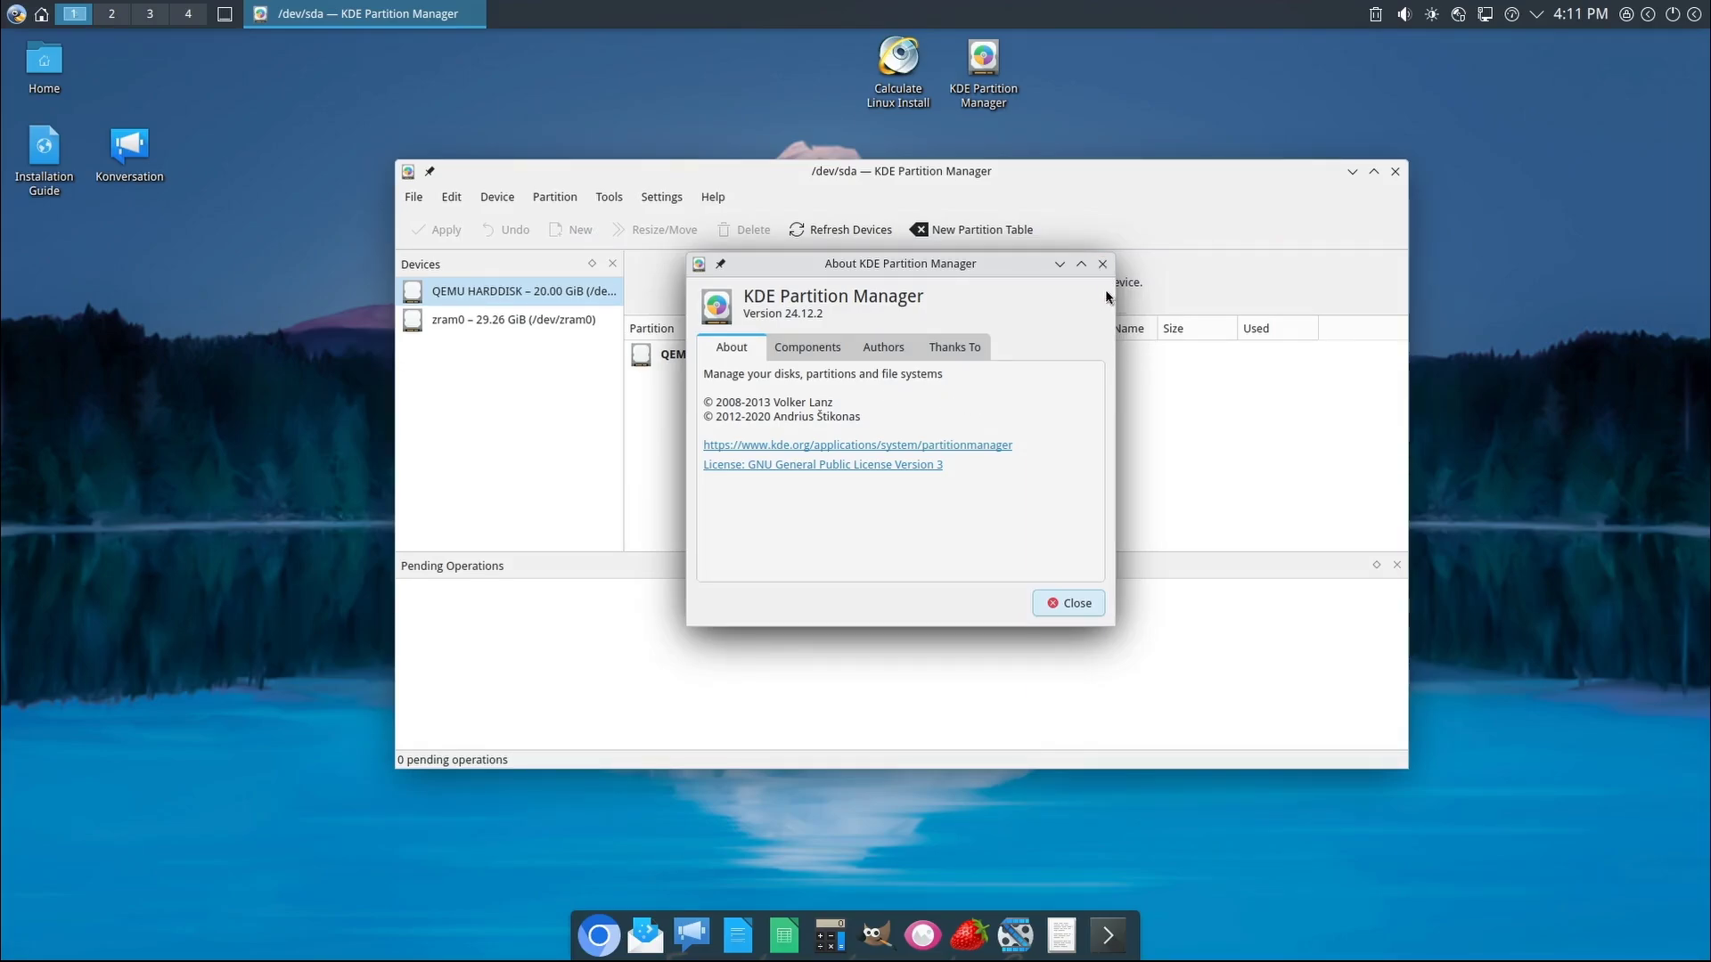
- Close Partition Manager and bring up Desktop and Wallpaper settings from the desktop context menu
click(1103, 264)
click(1393, 172)
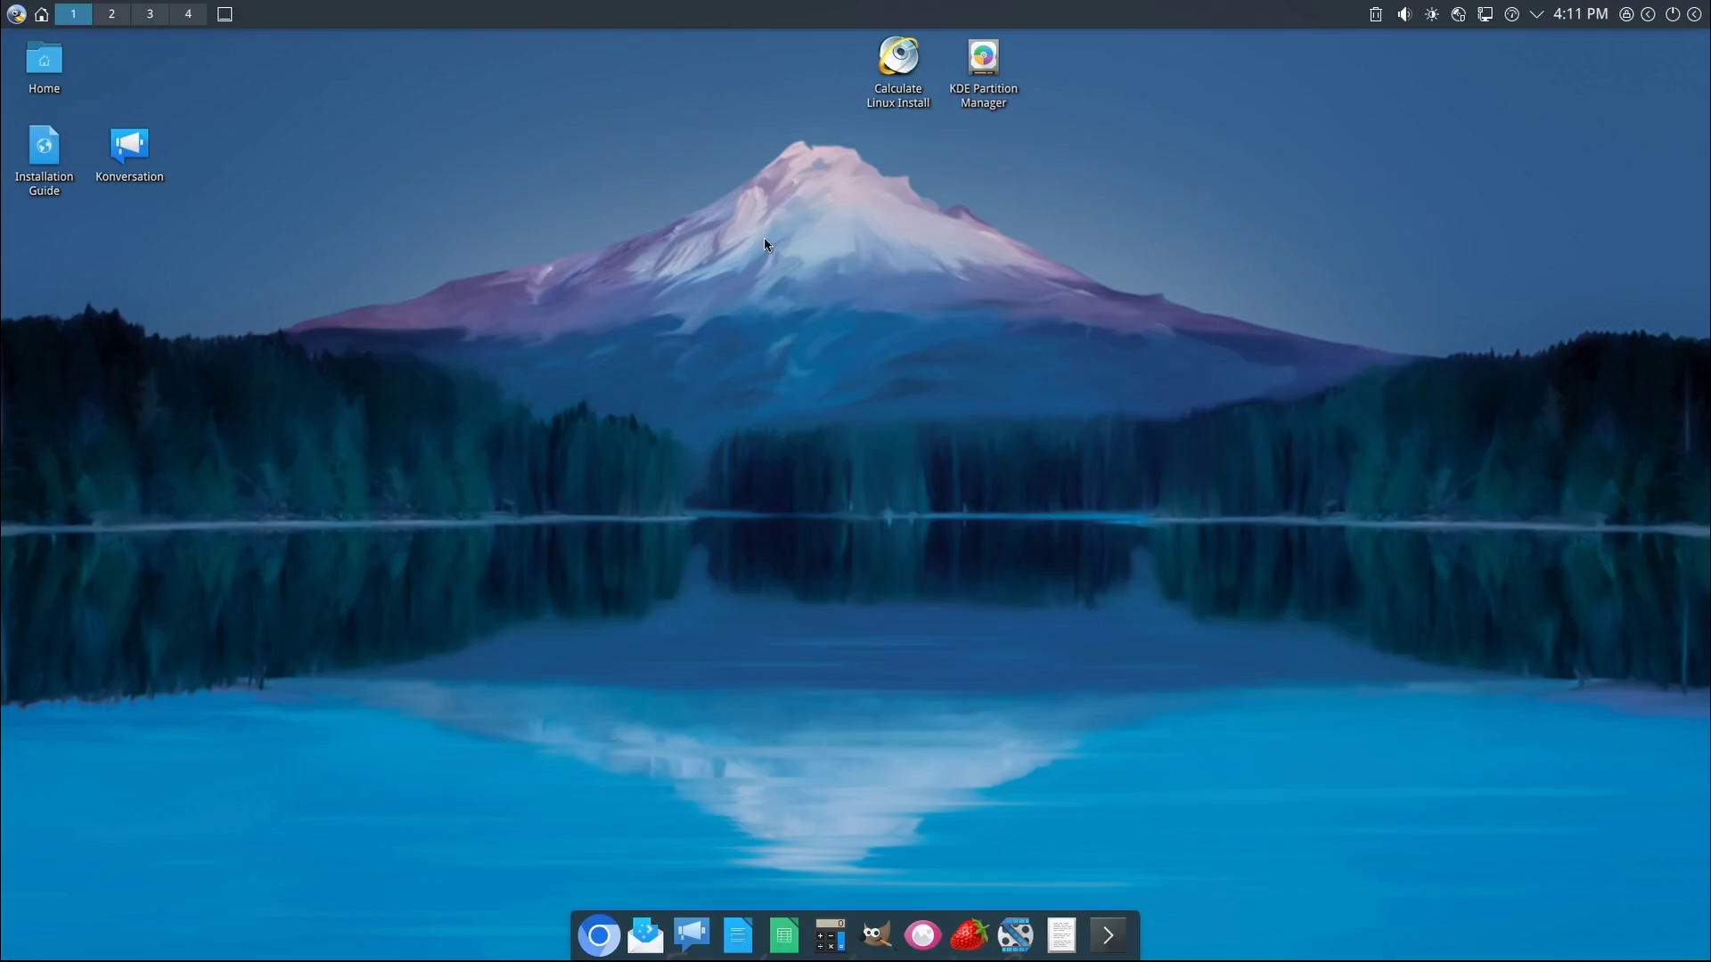
right_click(766, 243)
click(884, 249)
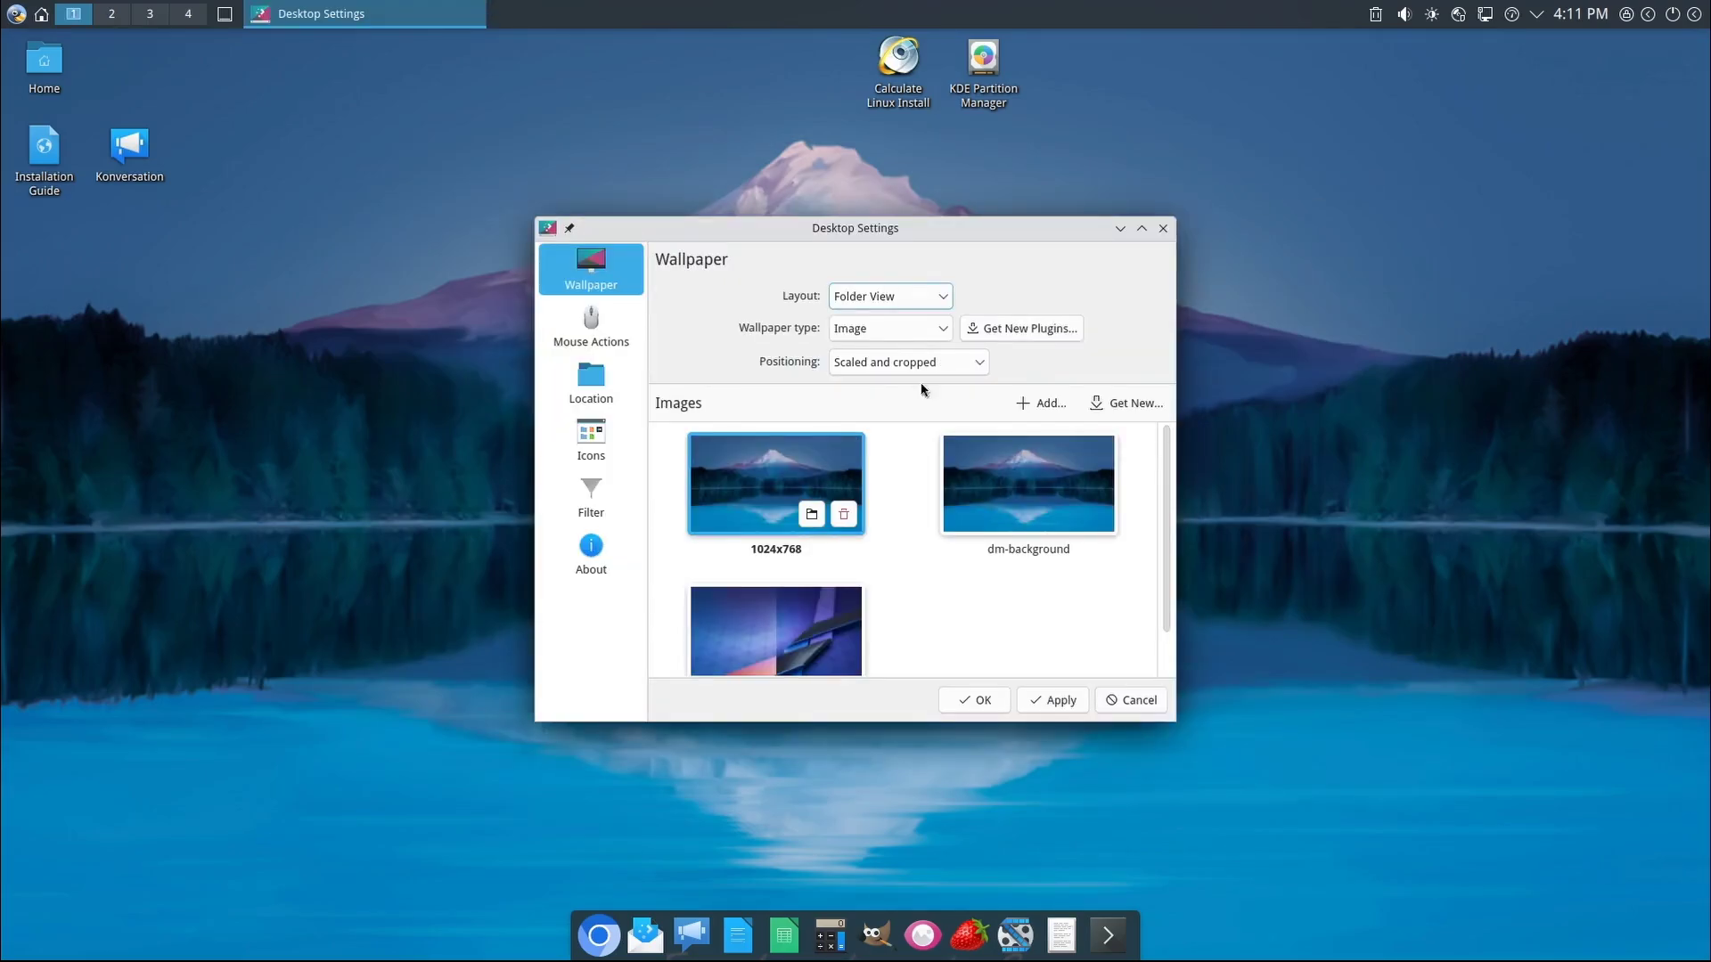